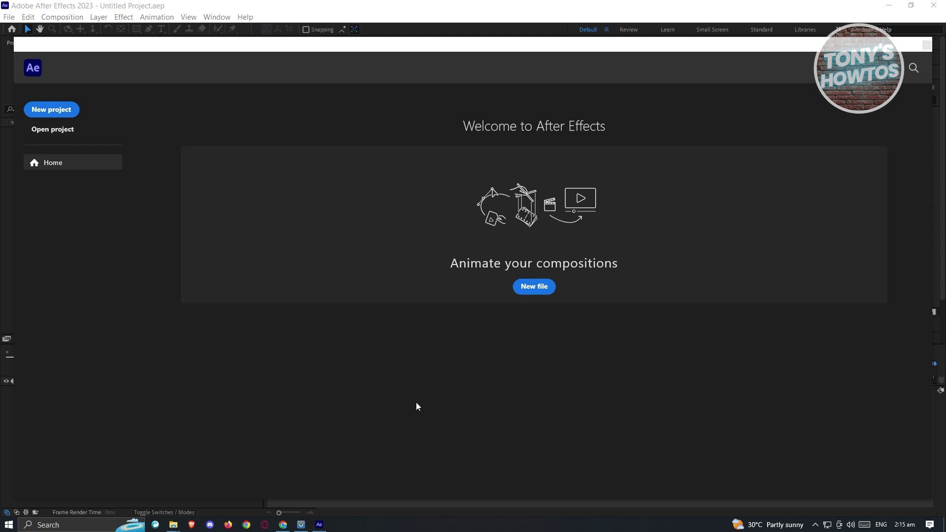
Start a new blank project from the Home screen and collapse the Effects & Presets panel.
{"action": "left_click", "coordinate": [63, 109]}
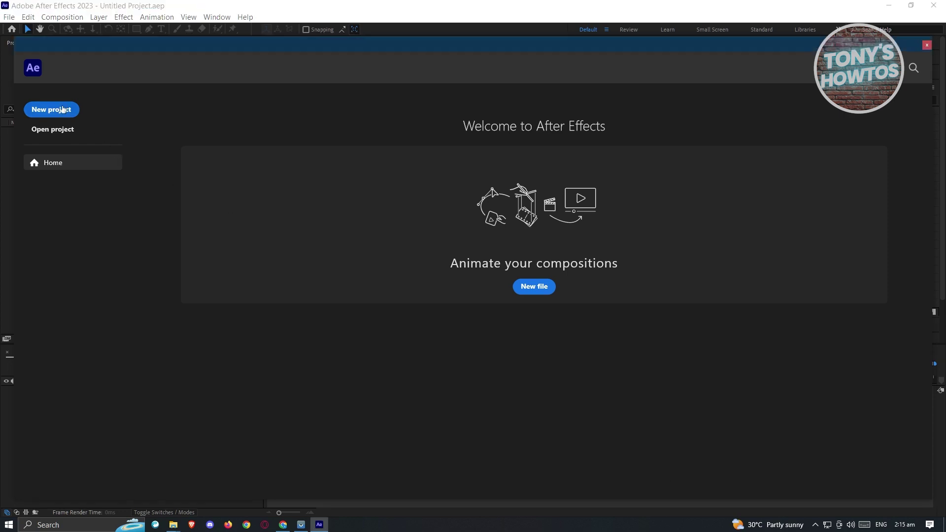
{"action": "left_click", "coordinate": [62, 110]}
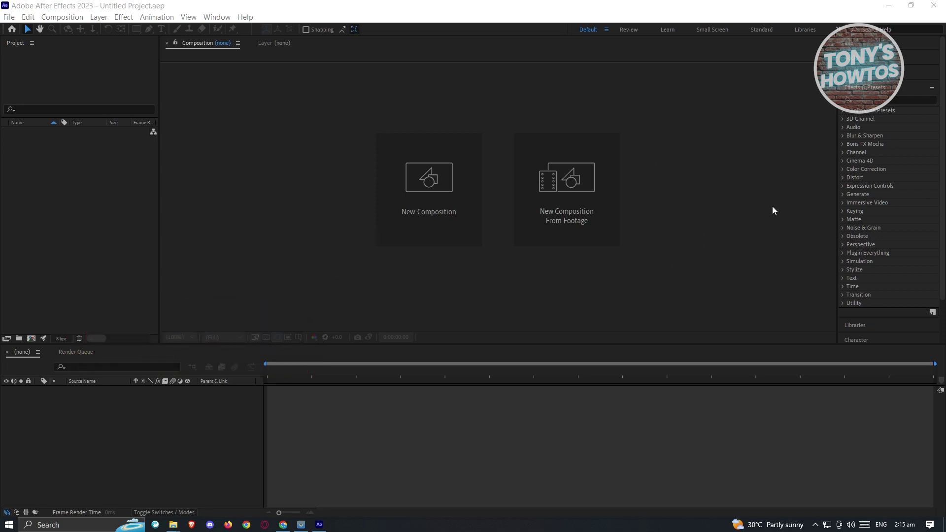
{"action": "left_click", "coordinate": [924, 88]}
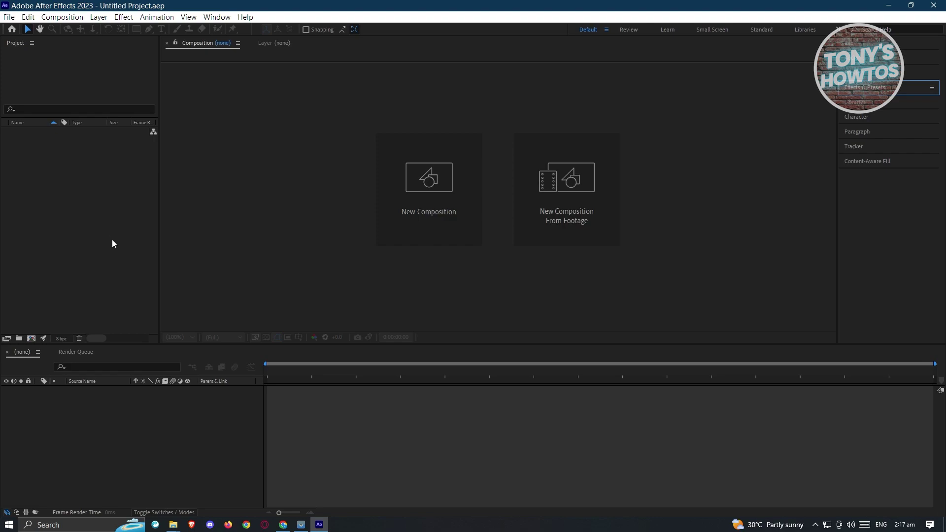
Drag the tree logo PNG and pexels_videos_1722697 MP4 from Downloads into the Project panel.
{"action": "mouse_move", "coordinate": [174, 525]}
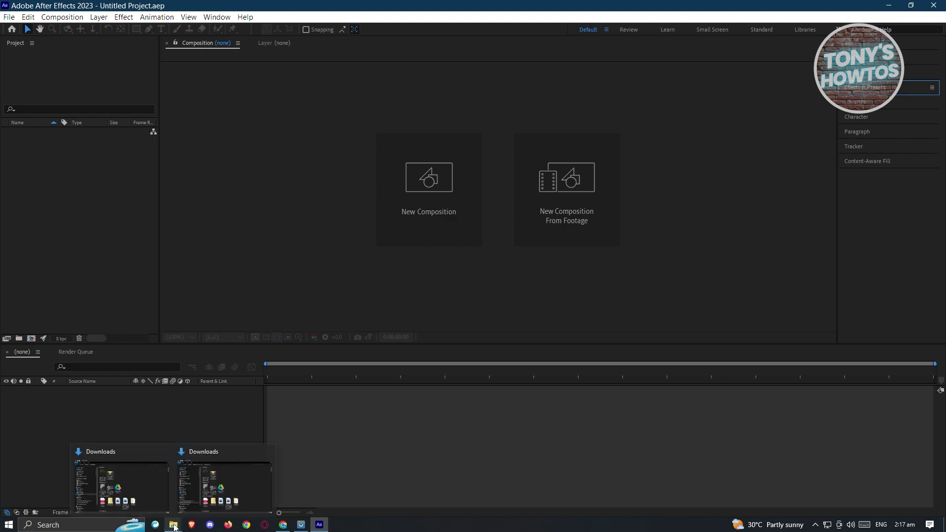
{"action": "left_click", "coordinate": [164, 458]}
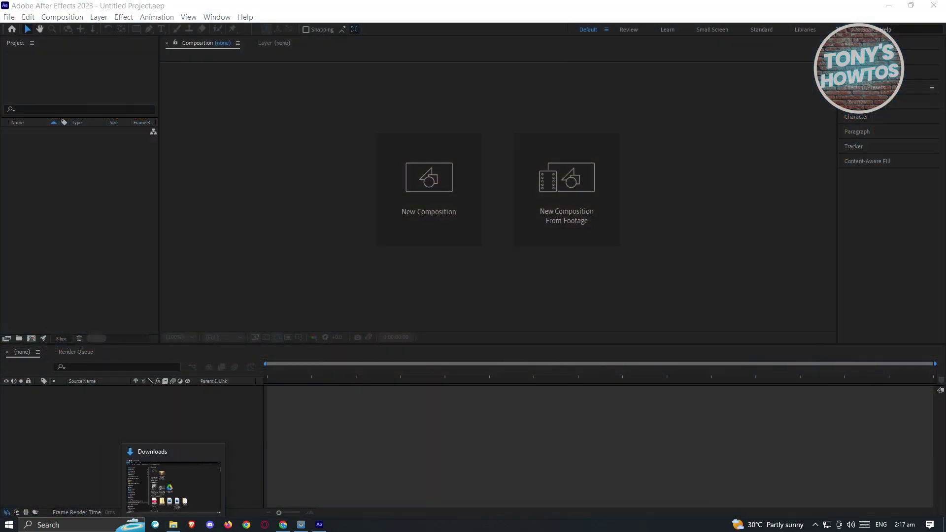
{"action": "left_click", "coordinate": [173, 488]}
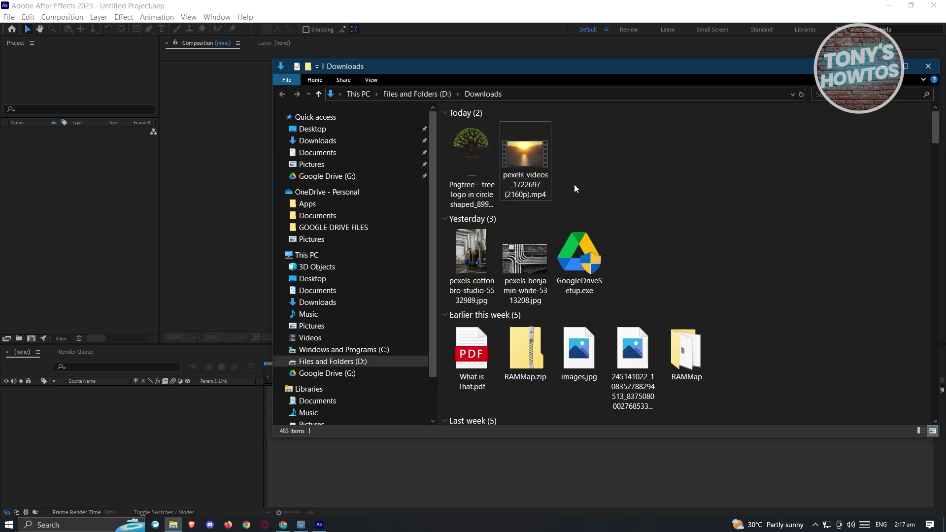
{"action": "left_click_drag", "start_coordinate": [597, 181], "coordinate": [73, 213]}
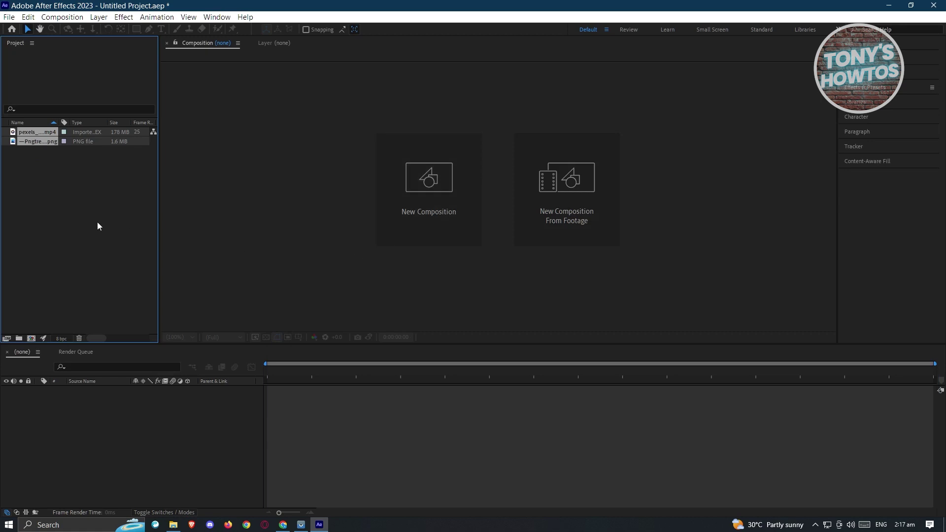
{"action": "double_click", "coordinate": [13, 142]}
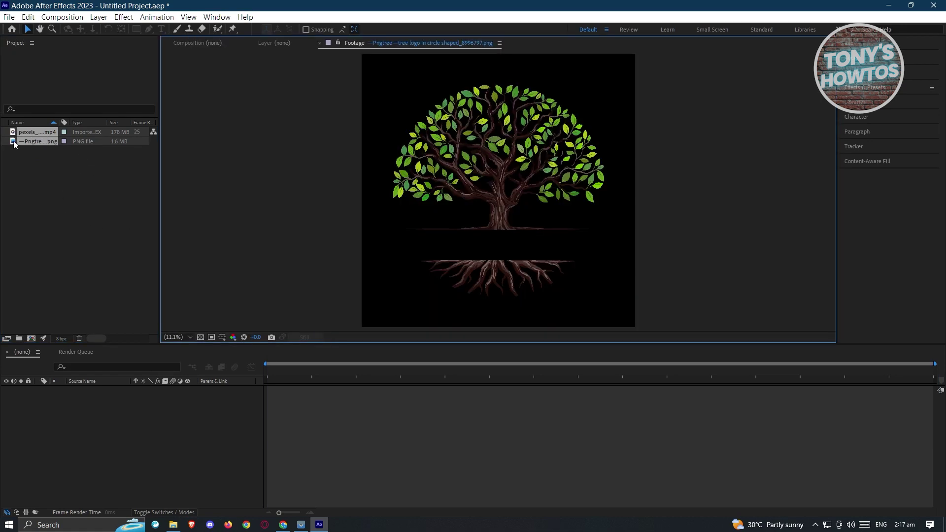
Preview the tree PNG, then play and stop the 0:01:00:12 sunset clip and check viewer magnification.
{"action": "left_click", "coordinate": [87, 202]}
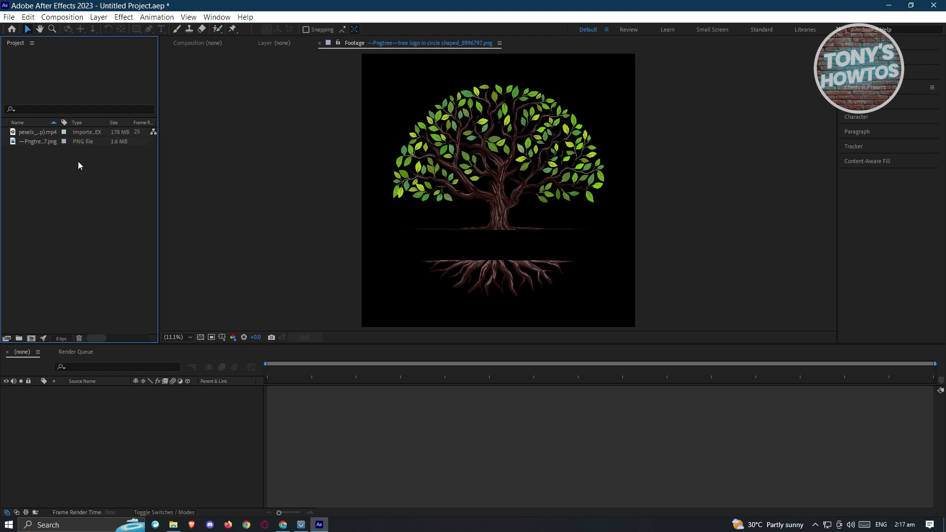
{"action": "double_click", "coordinate": [11, 142]}
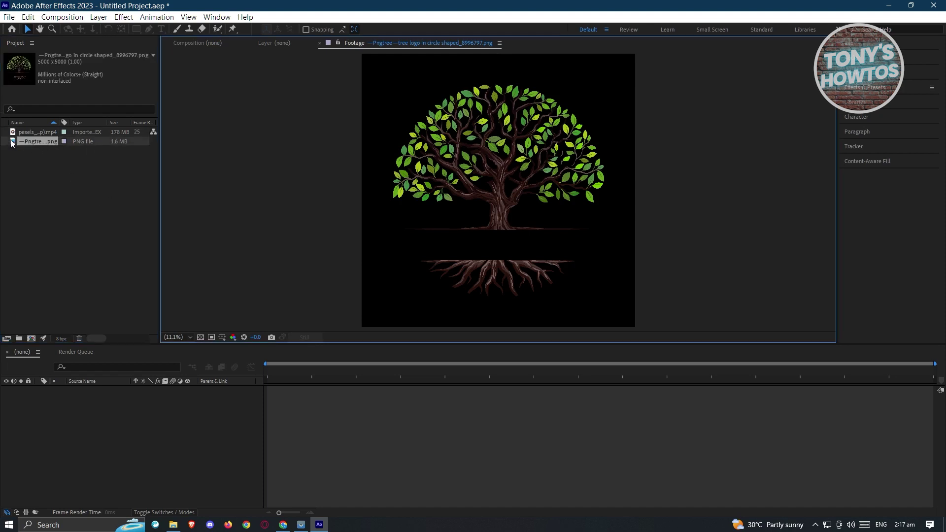
{"action": "left_click", "coordinate": [14, 133]}
{"action": "double_click", "coordinate": [14, 133]}
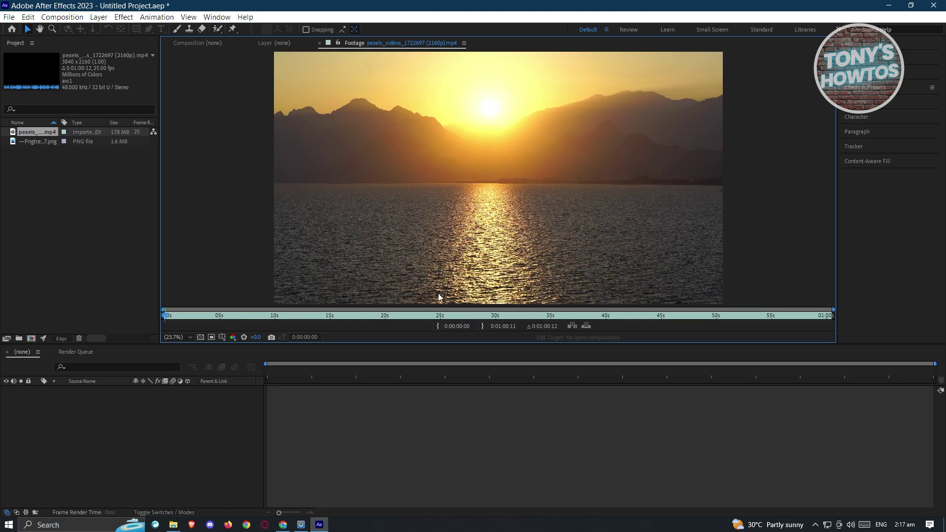
{"action": "key", "text": "space"}
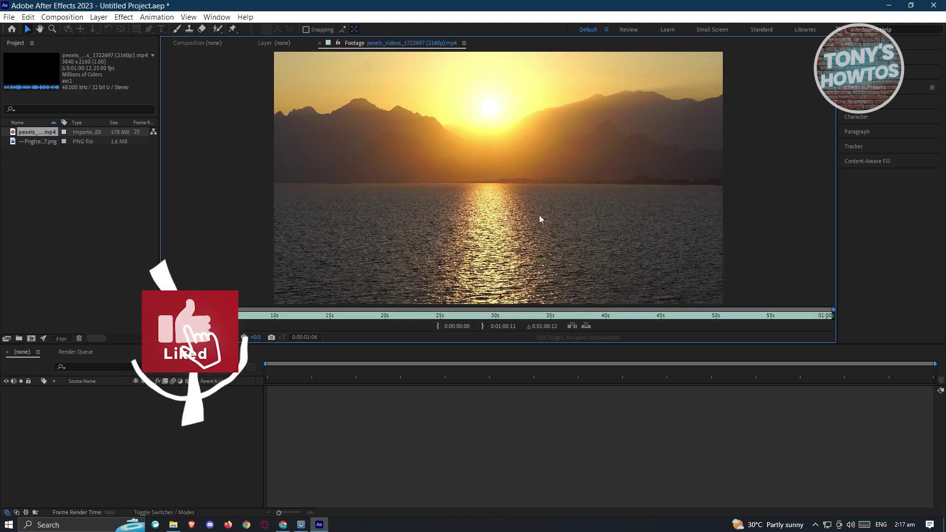
{"action": "key", "text": "v"}
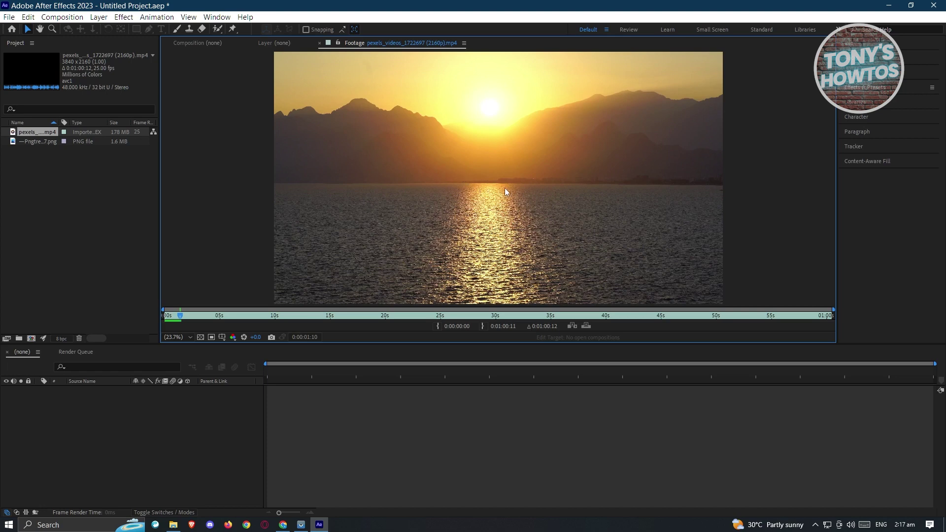
{"action": "left_click", "coordinate": [191, 337]}
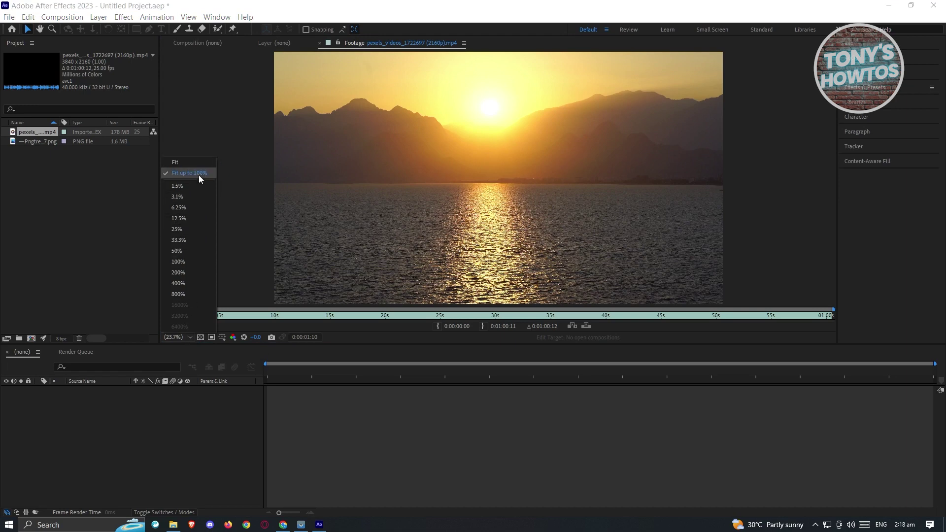
{"action": "left_click", "coordinate": [92, 205]}
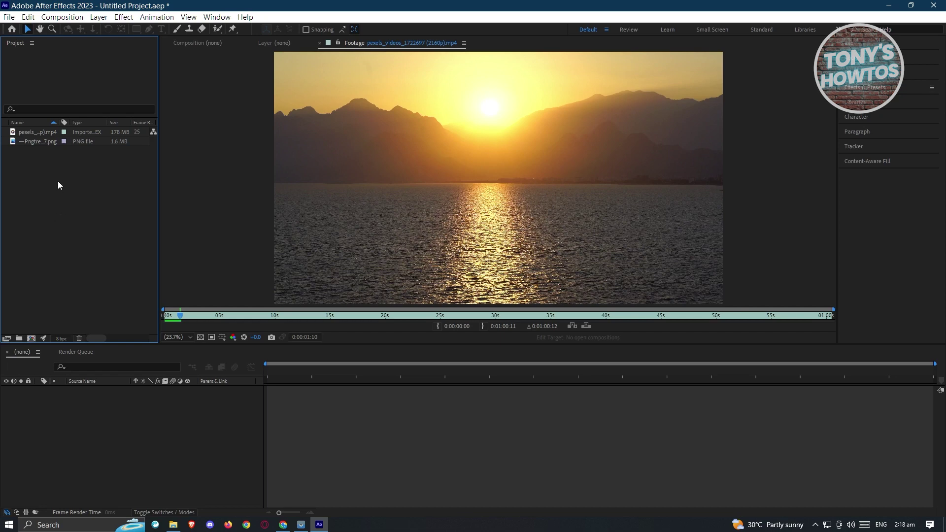
Create Comp 1 from the HD 1920x1080, 29.97 fps, 30-second preset.
{"action": "right_click", "coordinate": [39, 183]}
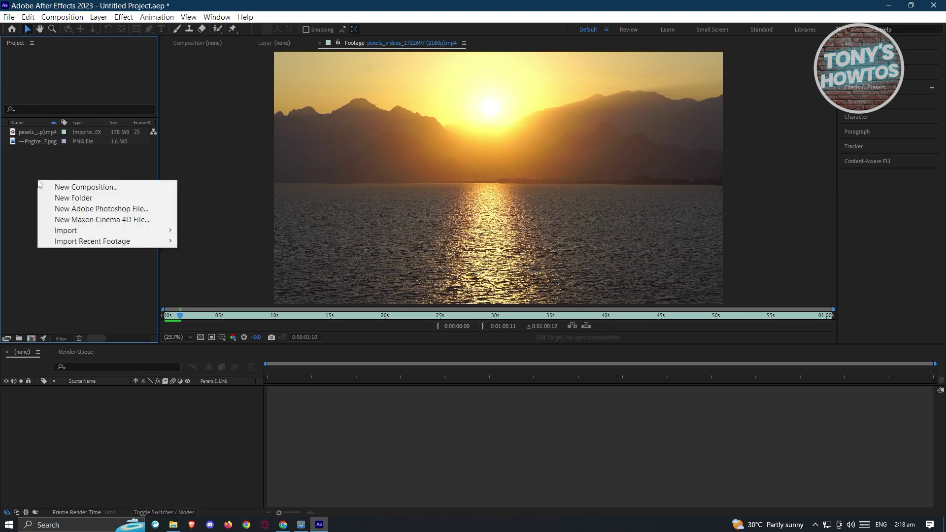
{"action": "left_click", "coordinate": [101, 188]}
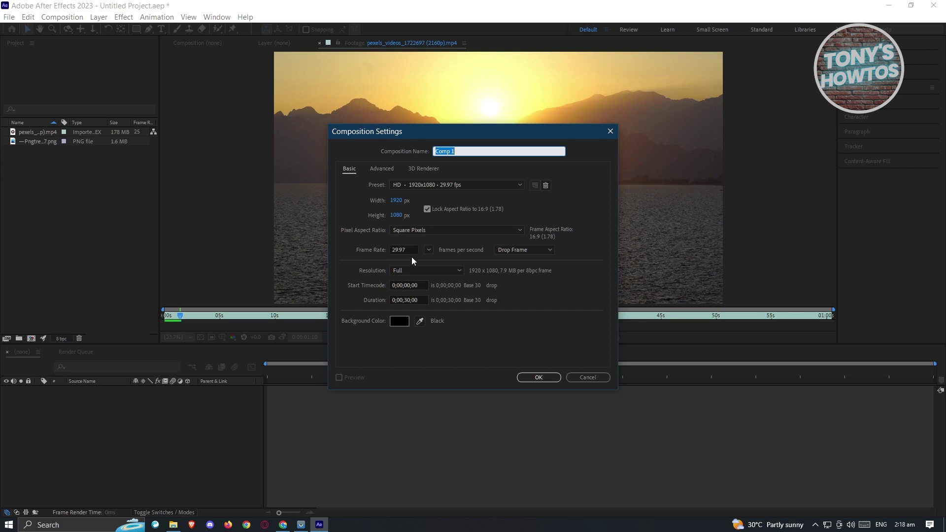
{"action": "left_click", "coordinate": [463, 152]}
{"action": "left_click_drag", "start_coordinate": [466, 152], "coordinate": [436, 151]}
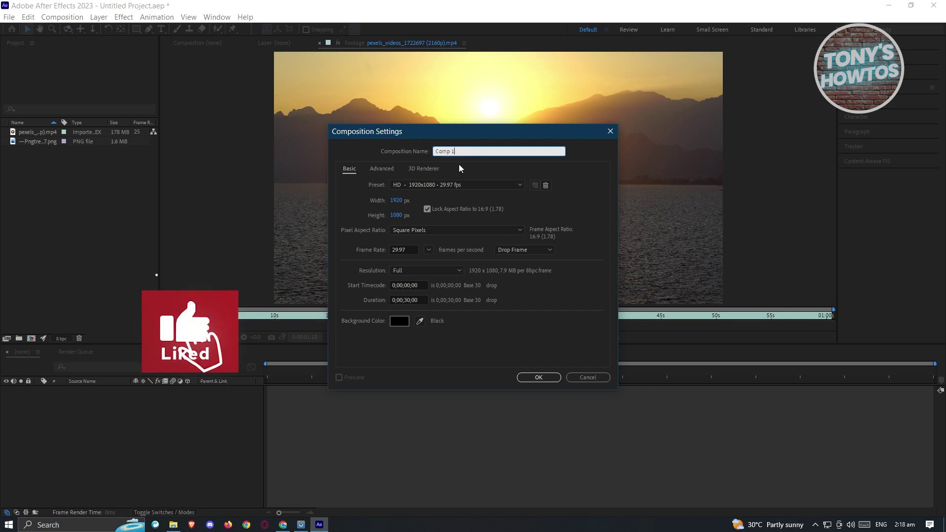
{"action": "left_click", "coordinate": [451, 151]}
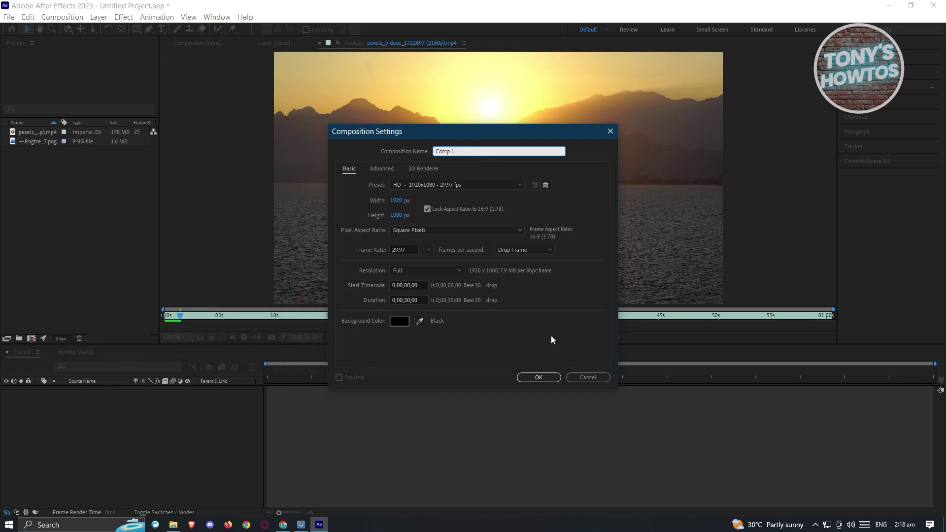
{"action": "left_click", "coordinate": [538, 377]}
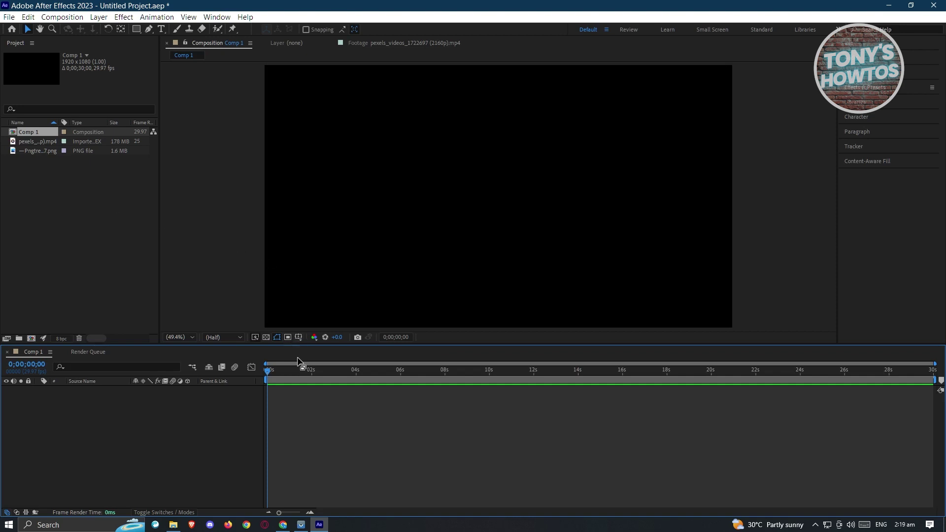
Drag the pexels sunset MP4 into the Comp 1 timeline with the playhead at the start.
{"action": "left_click", "coordinate": [350, 369]}
{"action": "left_click_drag", "start_coordinate": [356, 370], "coordinate": [261, 368]}
{"action": "left_click", "coordinate": [13, 142]}
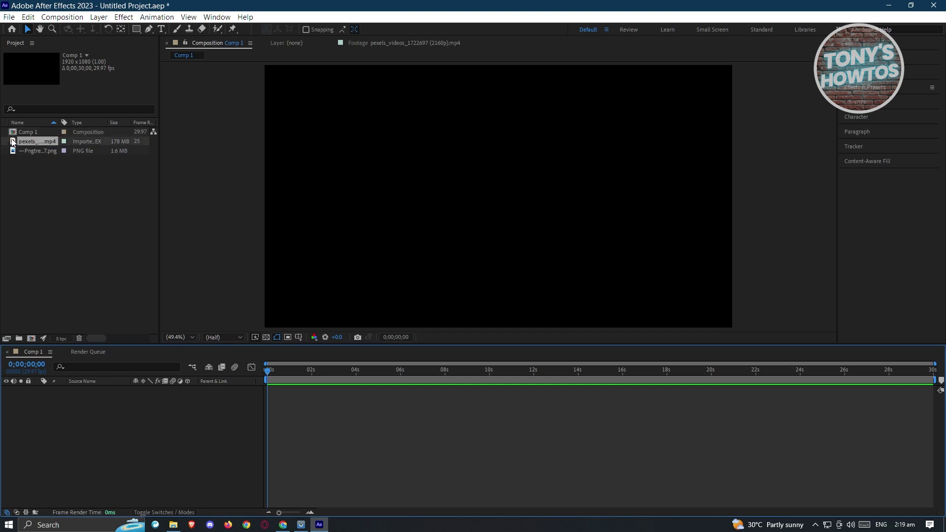
{"action": "left_click_drag", "start_coordinate": [14, 142], "coordinate": [163, 424]}
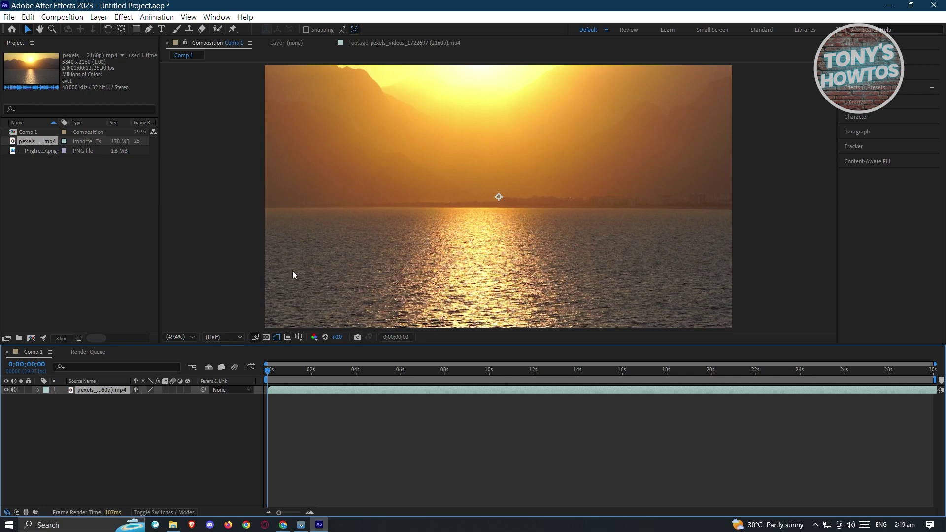
Go from the sunset layer viewer back to Comp 1 in the Composition viewer.
{"action": "double_click", "coordinate": [369, 222]}
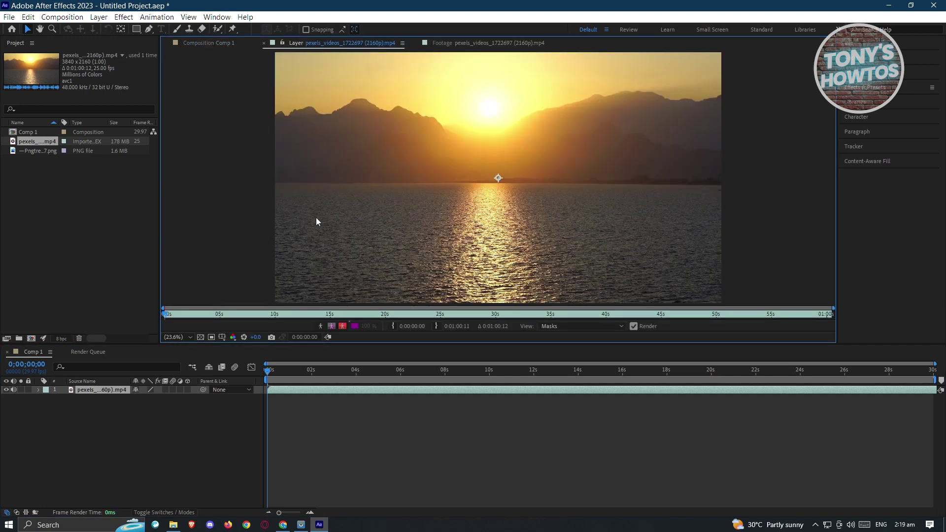
{"action": "left_click", "coordinate": [69, 391]}
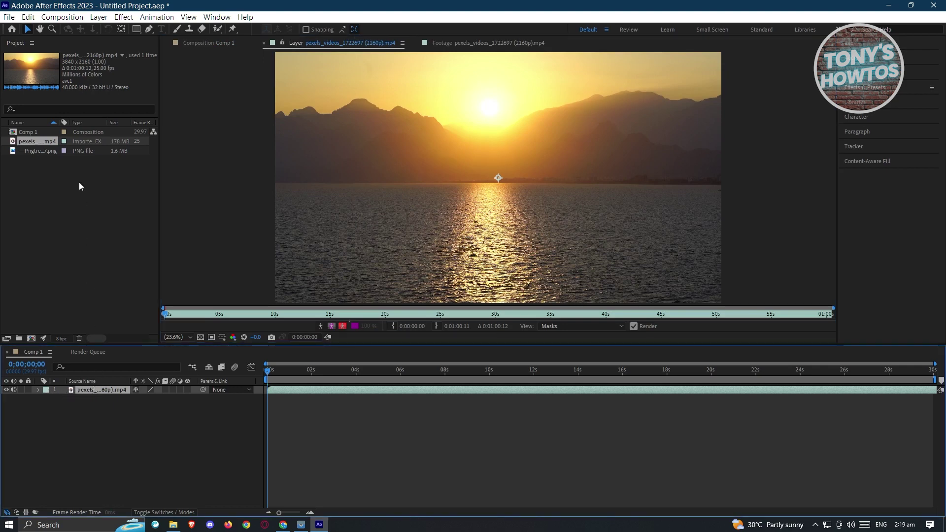
{"action": "left_click", "coordinate": [580, 182]}
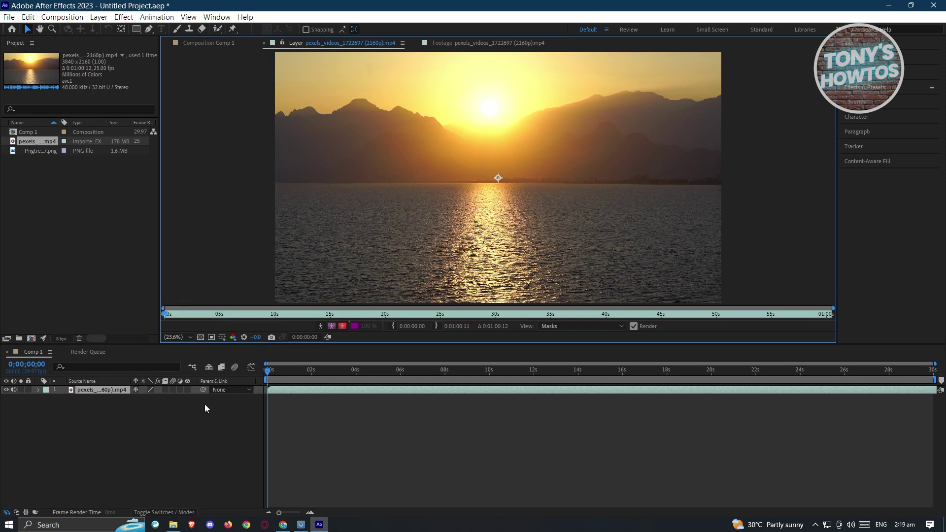
{"action": "double_click", "coordinate": [13, 133]}
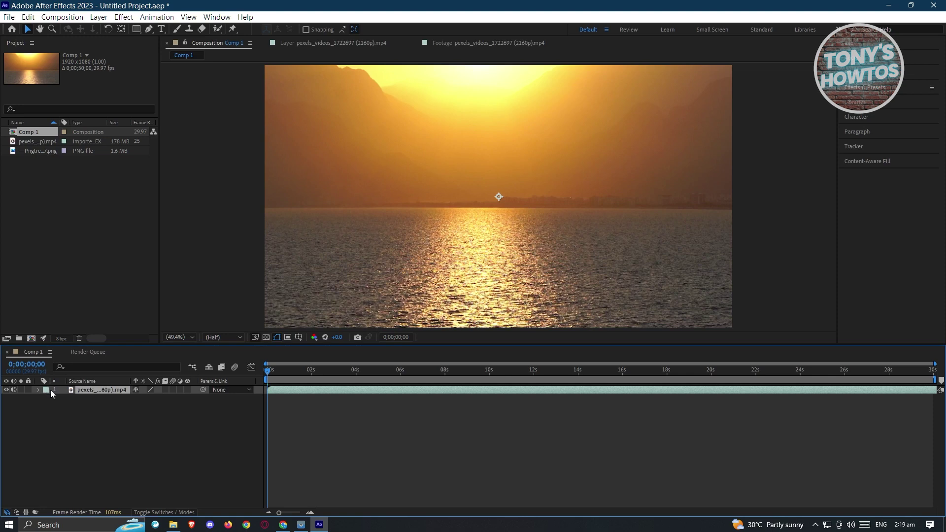
Scale the sunset video layer to 50% in its Transform properties.
{"action": "left_click", "coordinate": [37, 389]}
{"action": "left_click", "coordinate": [47, 398]}
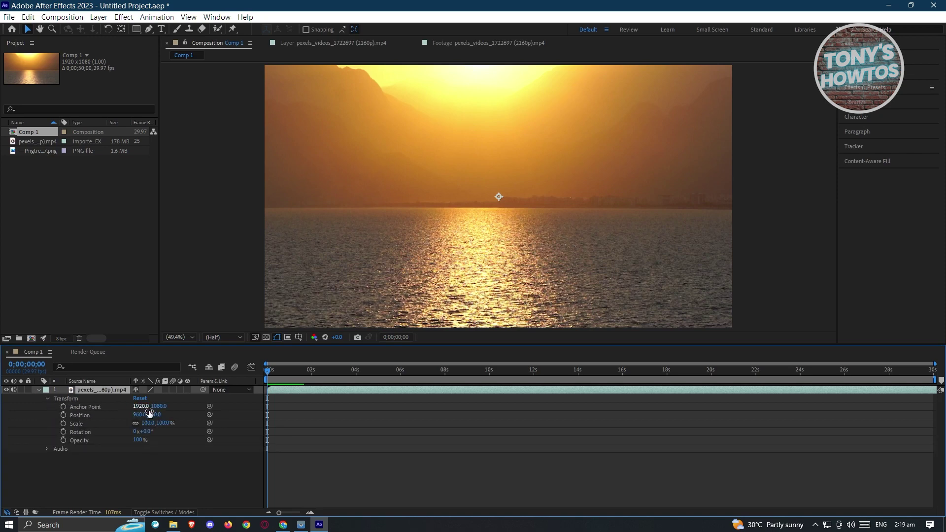
{"action": "left_click", "coordinate": [149, 425]}
{"action": "type", "text": "5"}
{"action": "key", "text": "Return"}
{"action": "left_click_drag", "start_coordinate": [119, 423], "coordinate": [142, 423]}
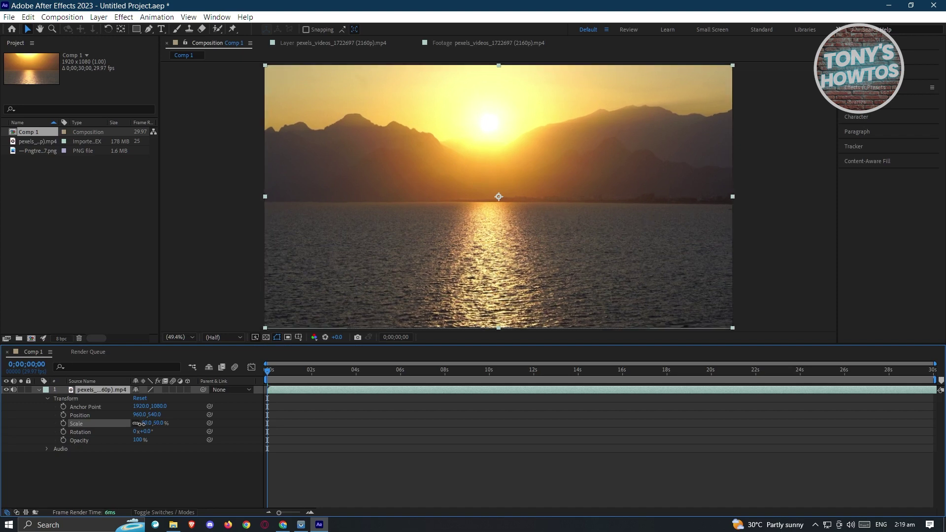
{"action": "left_click", "coordinate": [202, 260]}
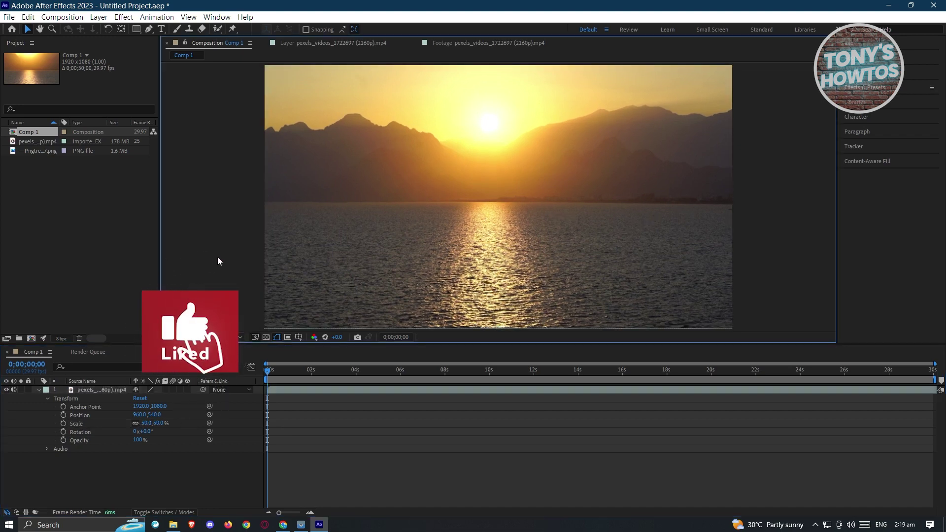
{"action": "left_click", "coordinate": [163, 424]}
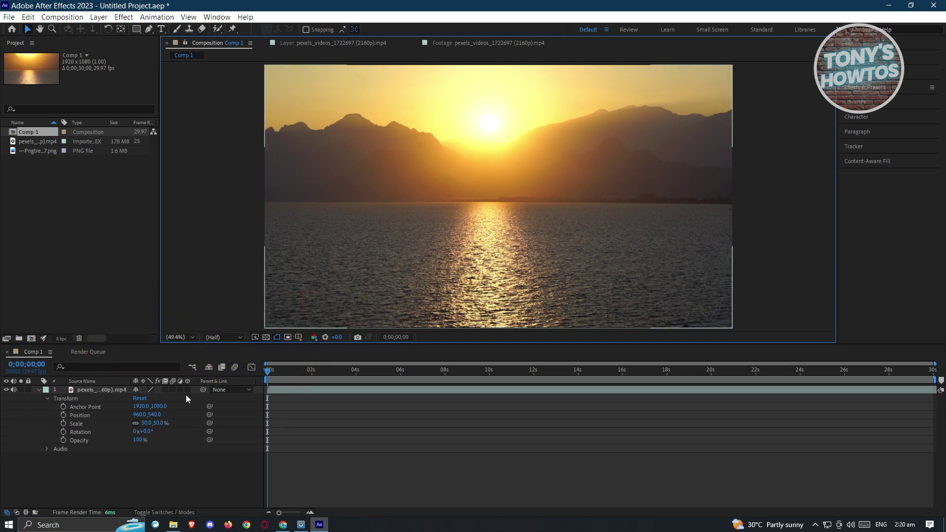
{"action": "left_click_drag", "start_coordinate": [152, 423], "coordinate": [158, 423]}
{"action": "left_click", "coordinate": [154, 423]}
{"action": "type", "text": "50"}
{"action": "key", "text": "Return"}
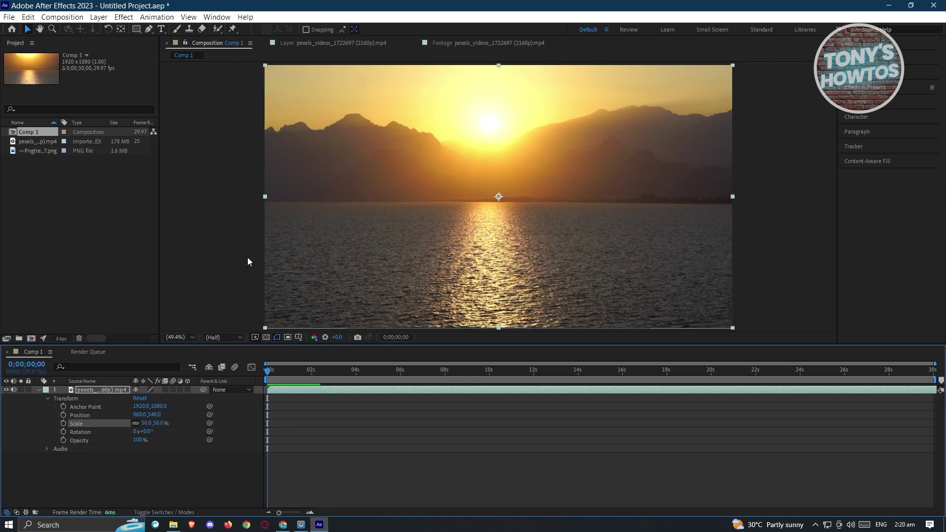
Add the tree PNG to the Comp 1 timeline as a second layer.
{"action": "left_click", "coordinate": [231, 259]}
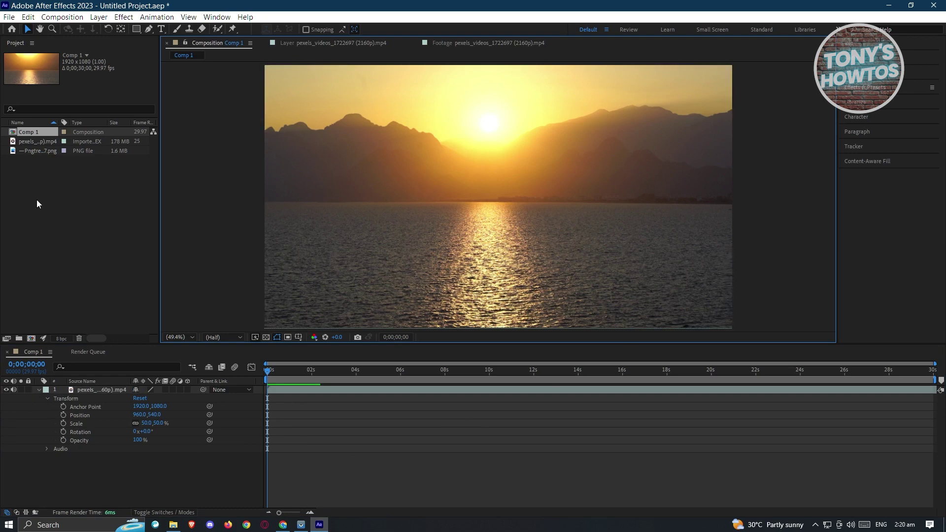
{"action": "left_click", "coordinate": [31, 151]}
{"action": "left_click_drag", "start_coordinate": [38, 151], "coordinate": [99, 491]}
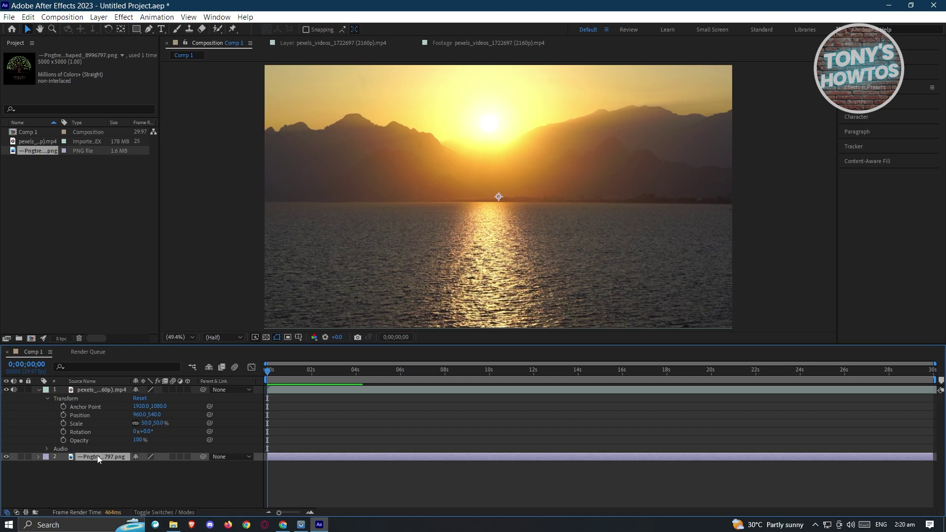
Move the tree PNG layer to layer 1 above the sunset clip and scale it to 21%.
{"action": "left_click_drag", "start_coordinate": [94, 457], "coordinate": [101, 385]}
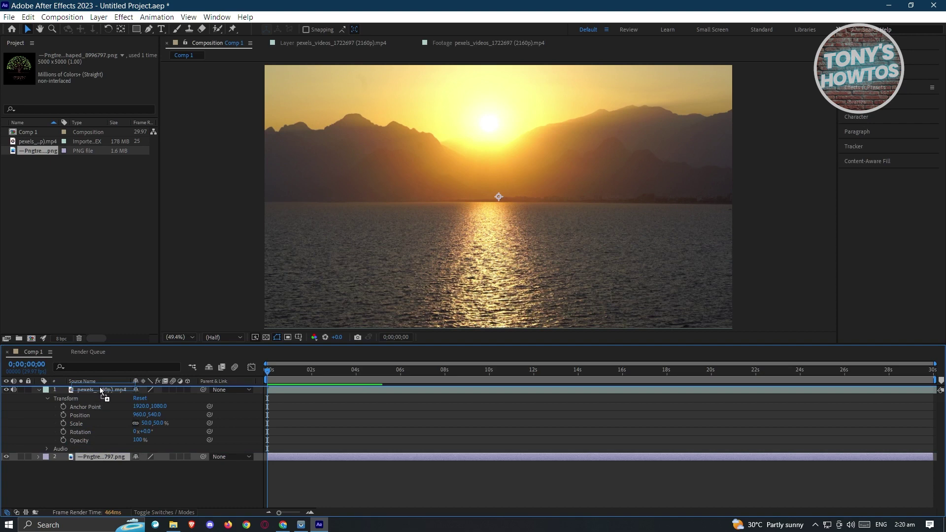
{"action": "left_click_drag", "start_coordinate": [100, 386], "coordinate": [100, 386]}
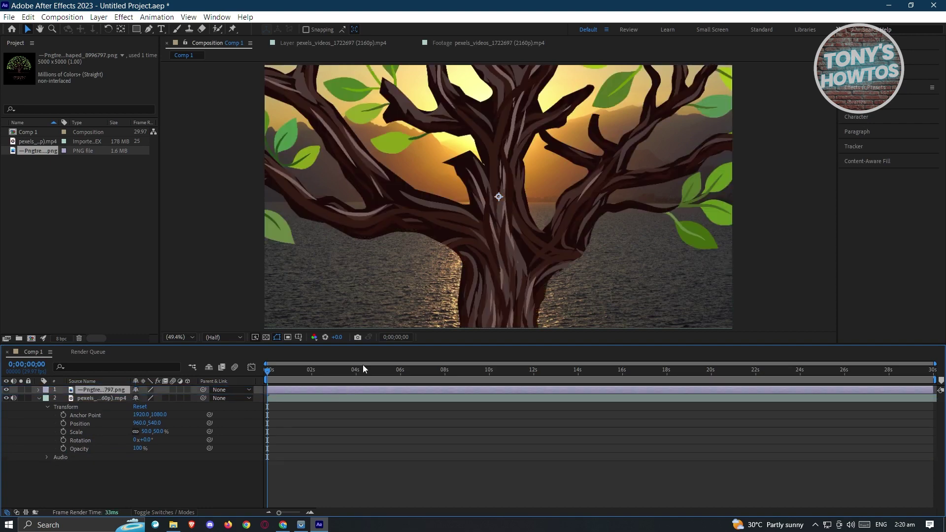
{"action": "left_click", "coordinate": [39, 390]}
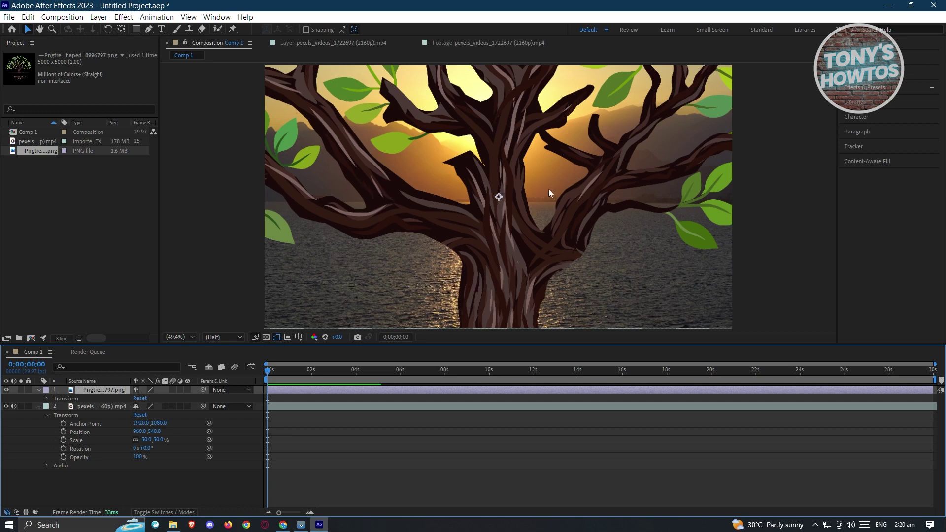
{"action": "left_click", "coordinate": [47, 398]}
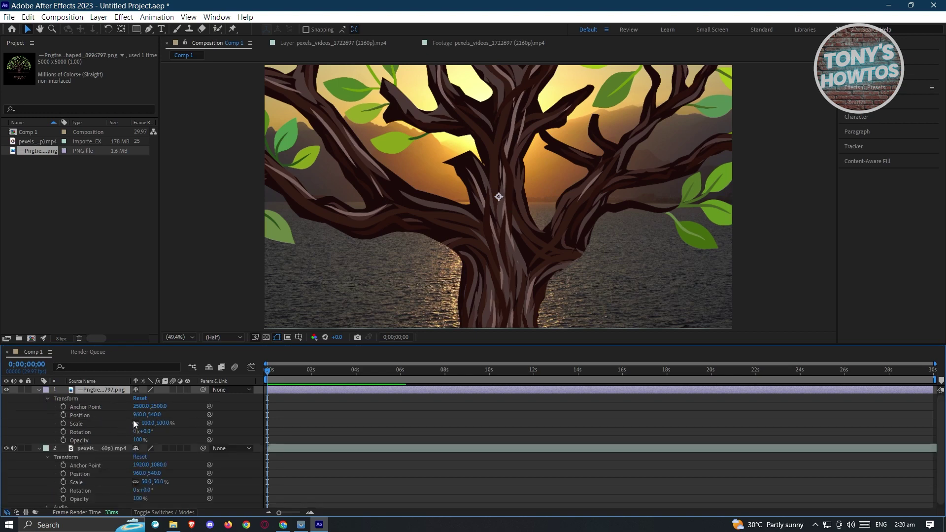
{"action": "left_click_drag", "start_coordinate": [148, 425], "coordinate": [111, 425]}
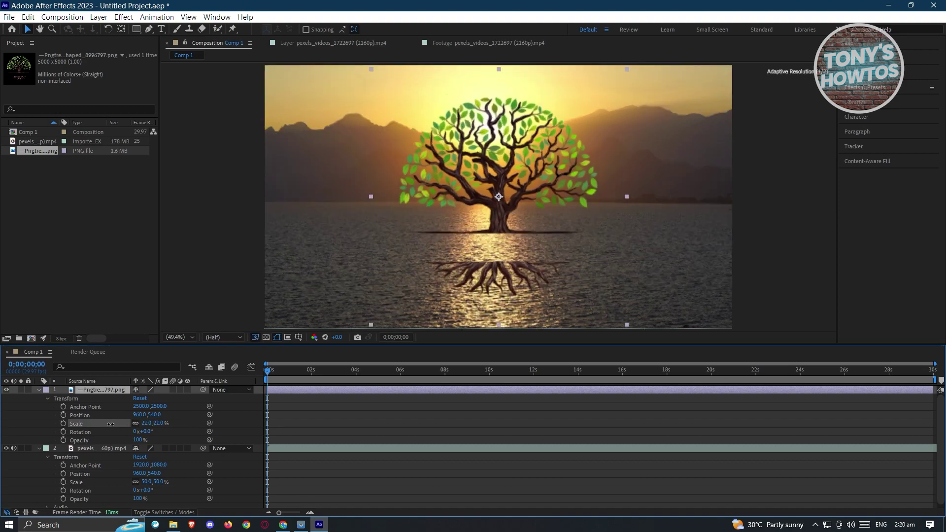
{"action": "left_click", "coordinate": [345, 331]}
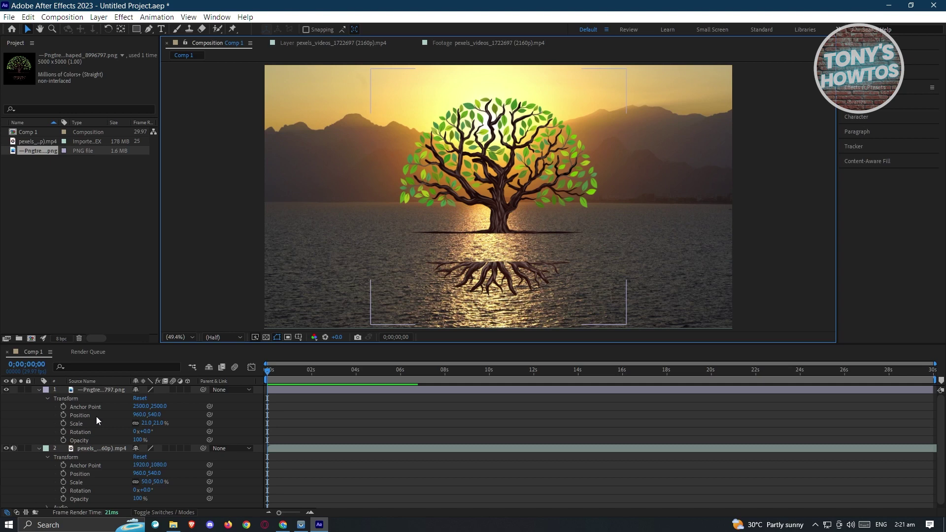
{"action": "left_click", "coordinate": [676, 433]}
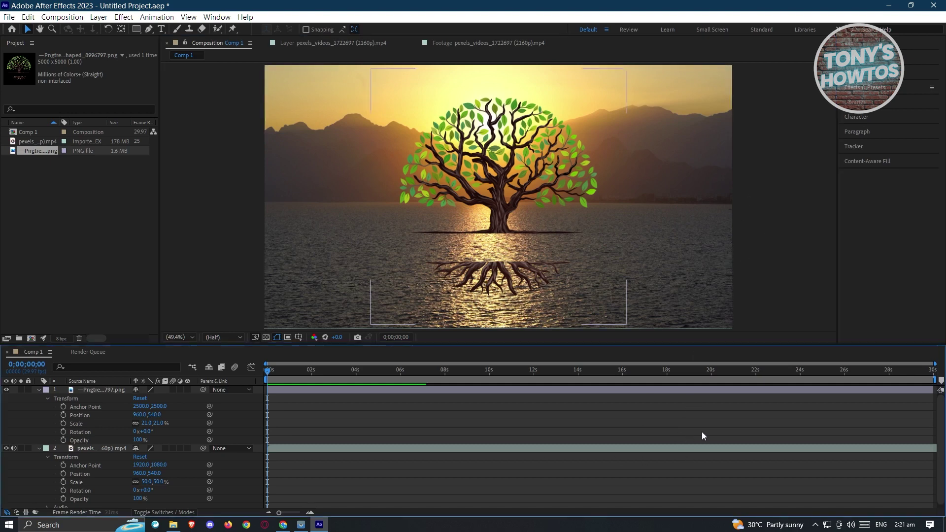
Trim the tree layer's out point to about 10 seconds, then play the sunset layer preview.
{"action": "left_click", "coordinate": [91, 392]}
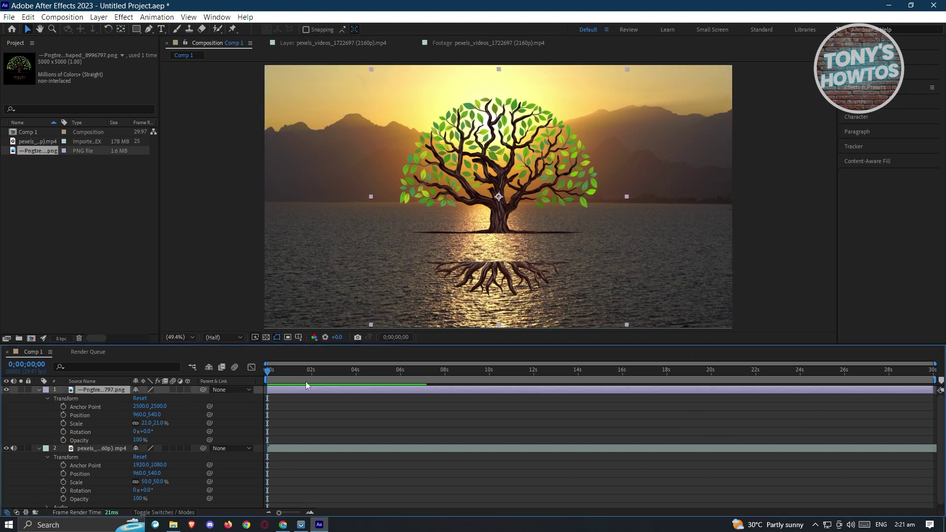
{"action": "left_click_drag", "start_coordinate": [914, 387], "coordinate": [490, 385]}
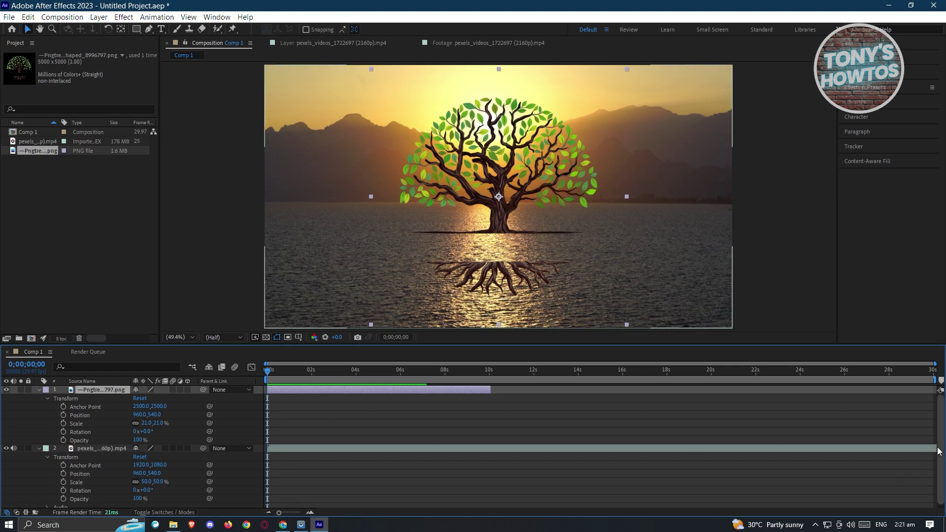
{"action": "left_click", "coordinate": [935, 449]}
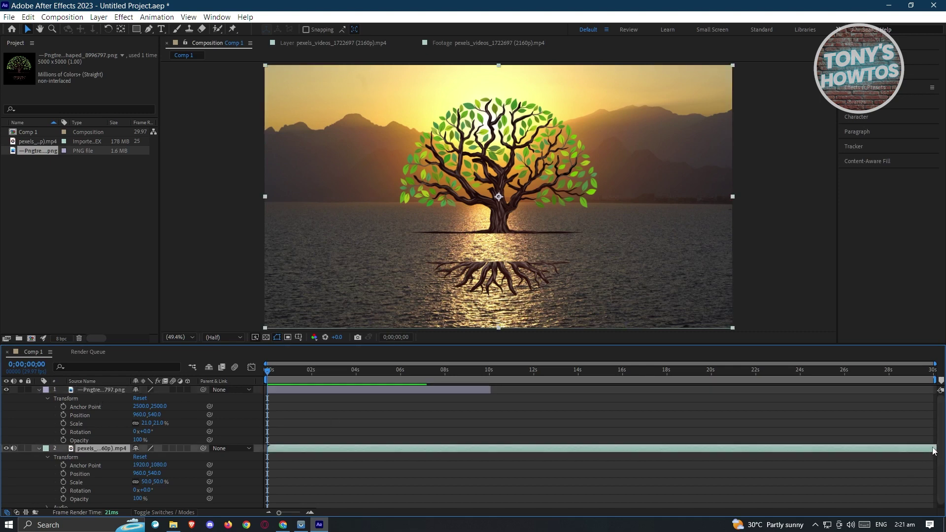
{"action": "scroll", "coordinate": [904, 446], "scroll_direction": "up", "scroll_amount": 1}
{"action": "double_click", "coordinate": [923, 452]}
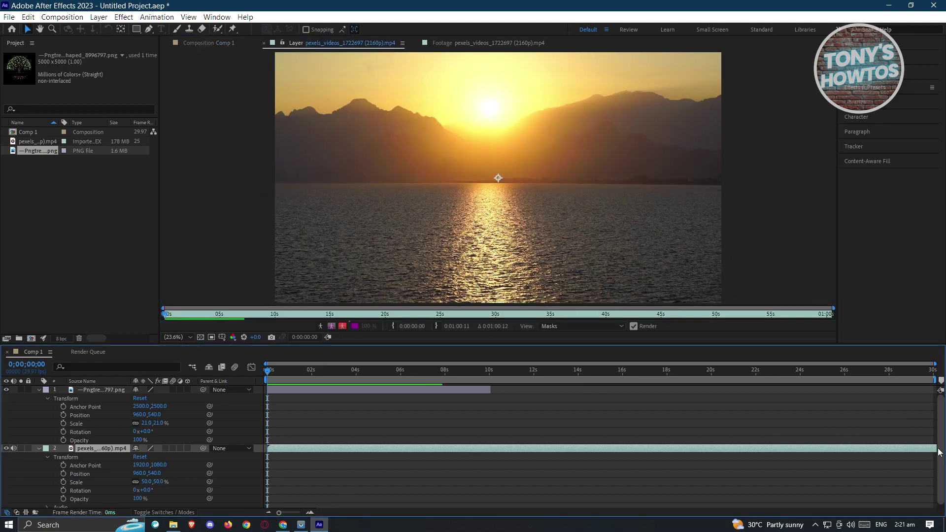
{"action": "key", "text": "space"}
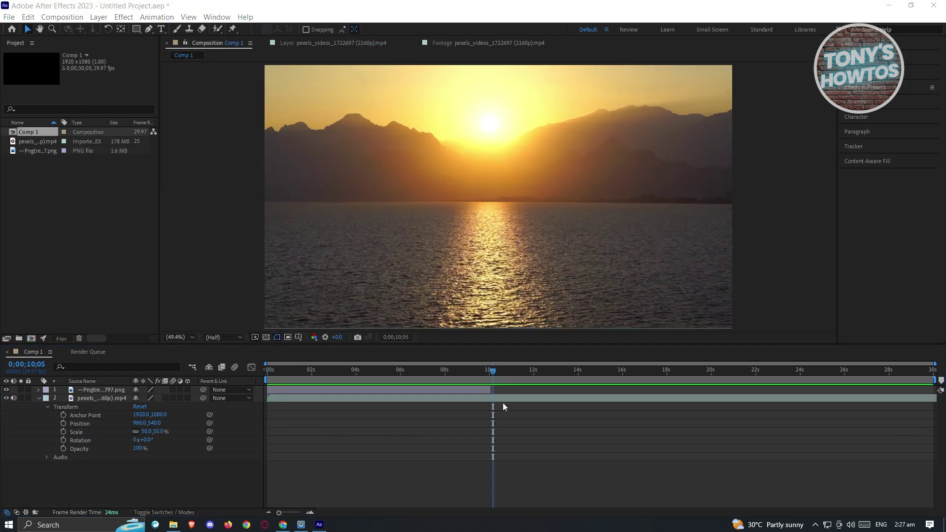
Split the sunset layer at 0;00;10;03, delete the later piece, and scrub back to 6;25.
{"action": "left_click", "coordinate": [492, 371]}
{"action": "left_click_drag", "start_coordinate": [492, 371], "coordinate": [492, 371]}
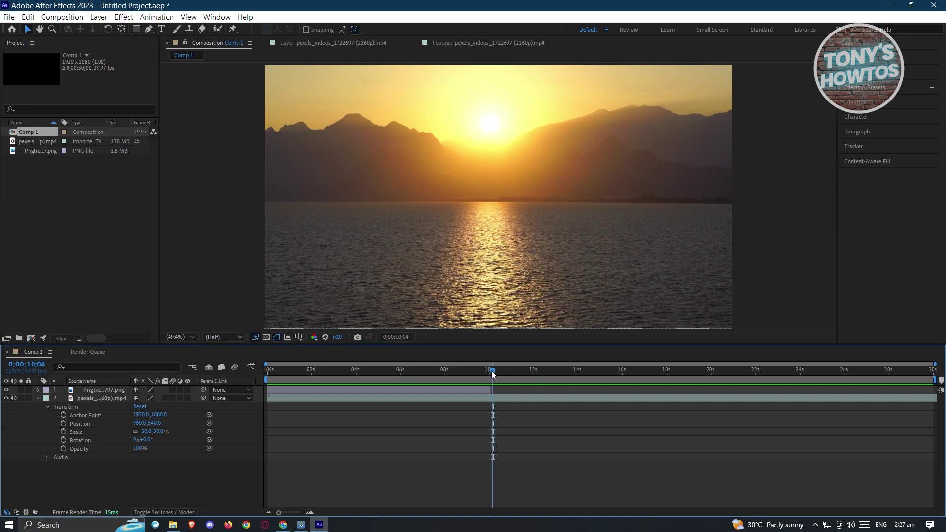
{"action": "left_click_drag", "start_coordinate": [492, 373], "coordinate": [489, 370]}
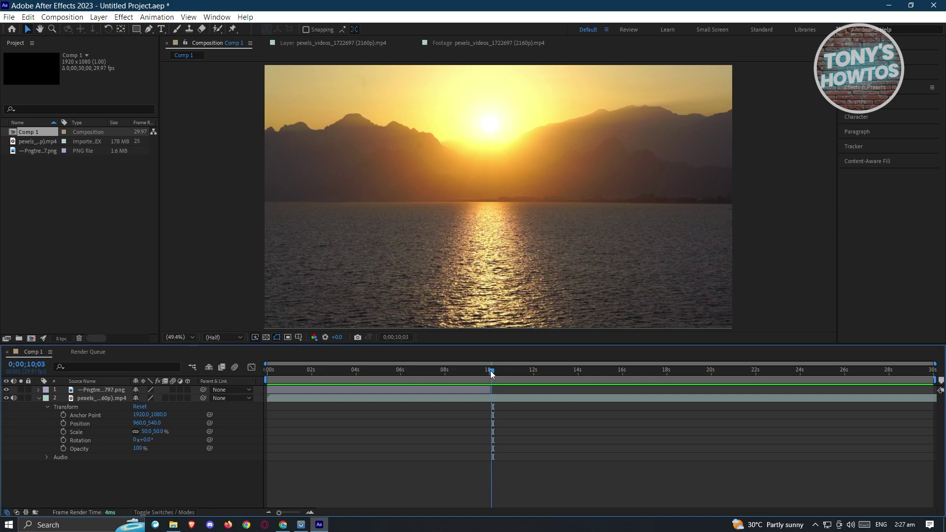
{"action": "left_click", "coordinate": [28, 17]}
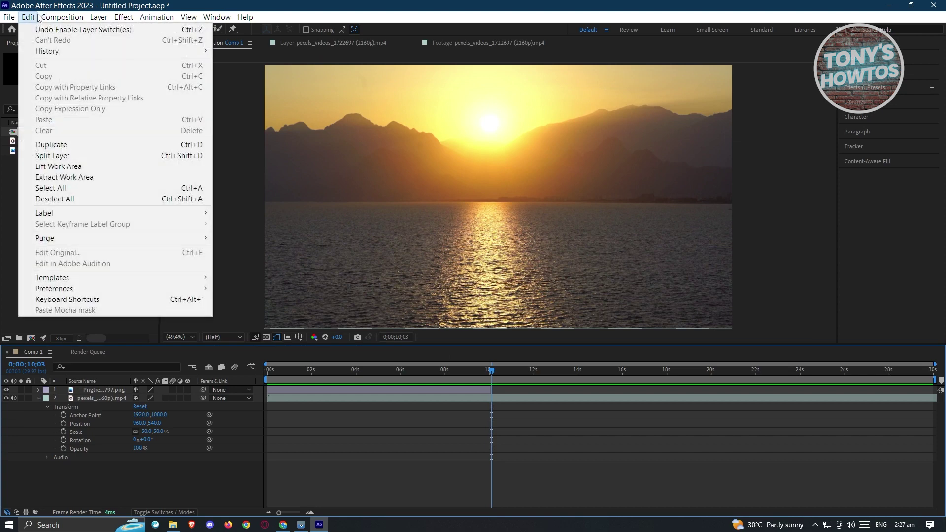
{"action": "left_click", "coordinate": [77, 155]}
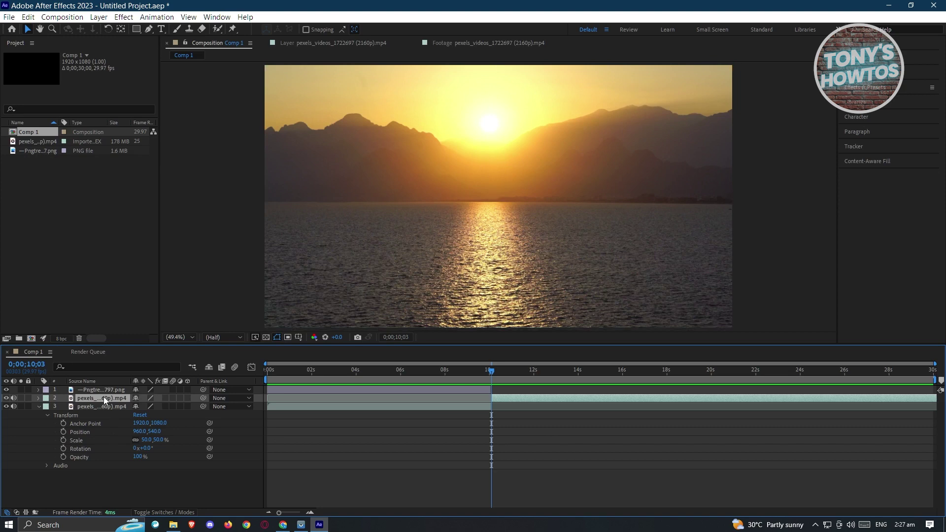
{"action": "key", "text": "Delete"}
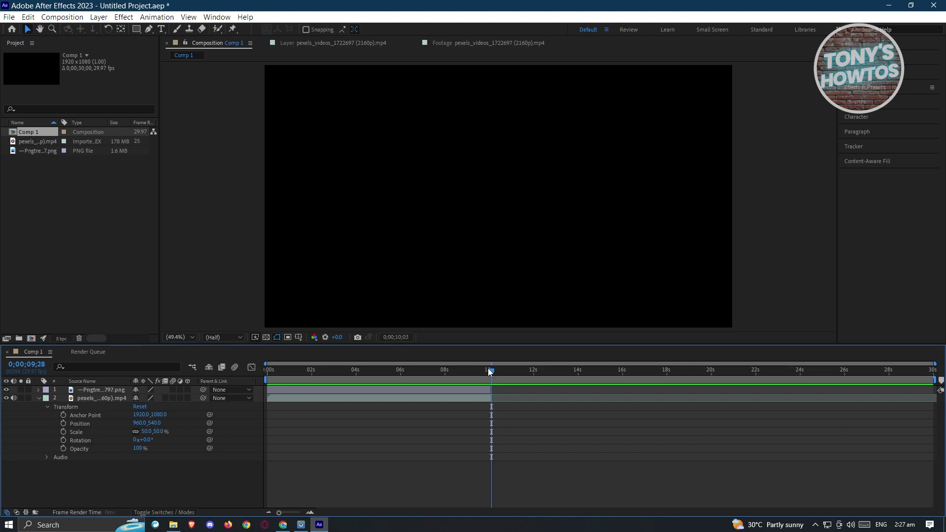
{"action": "left_click_drag", "start_coordinate": [487, 368], "coordinate": [418, 368]}
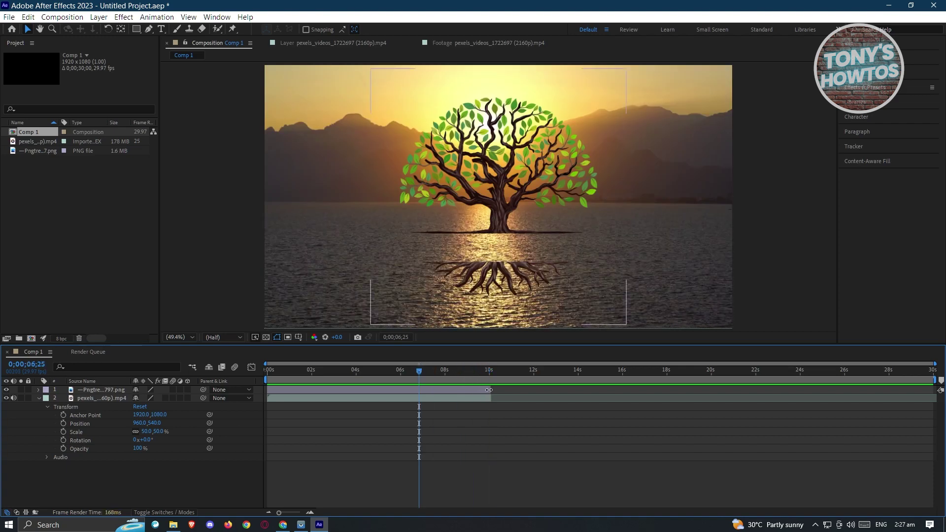
Reveal the tree layer's Position property and return the playhead to 0;00;00;00.
{"action": "left_click", "coordinate": [489, 389]}
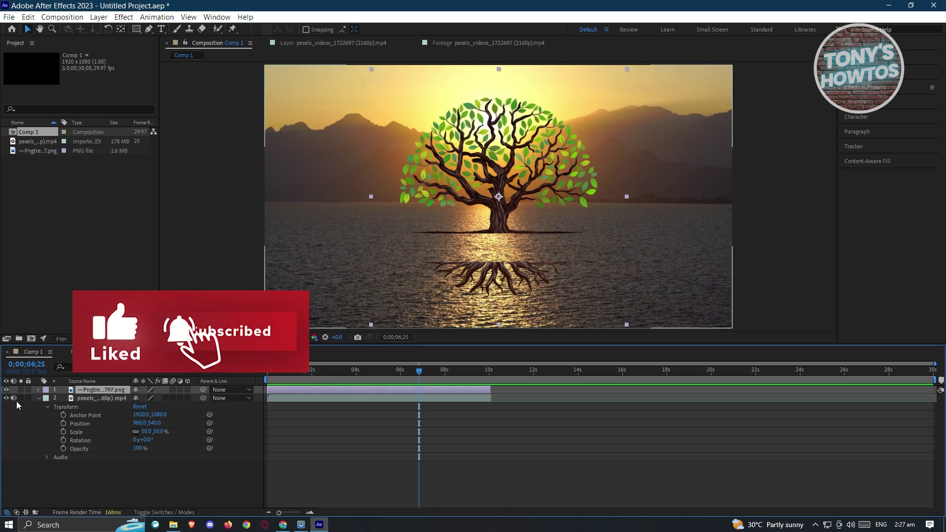
{"action": "left_click", "coordinate": [38, 389]}
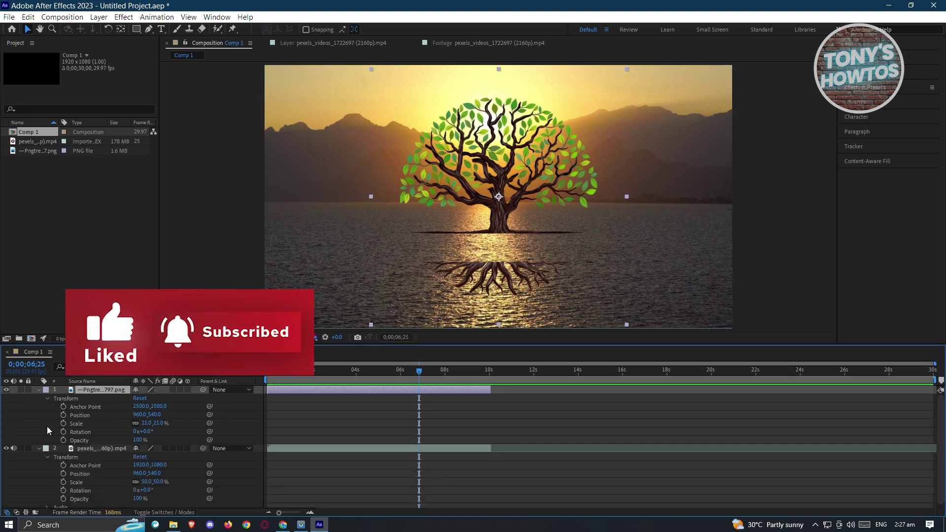
{"action": "left_click", "coordinate": [83, 416]}
{"action": "left_click_drag", "start_coordinate": [323, 372], "coordinate": [256, 379]}
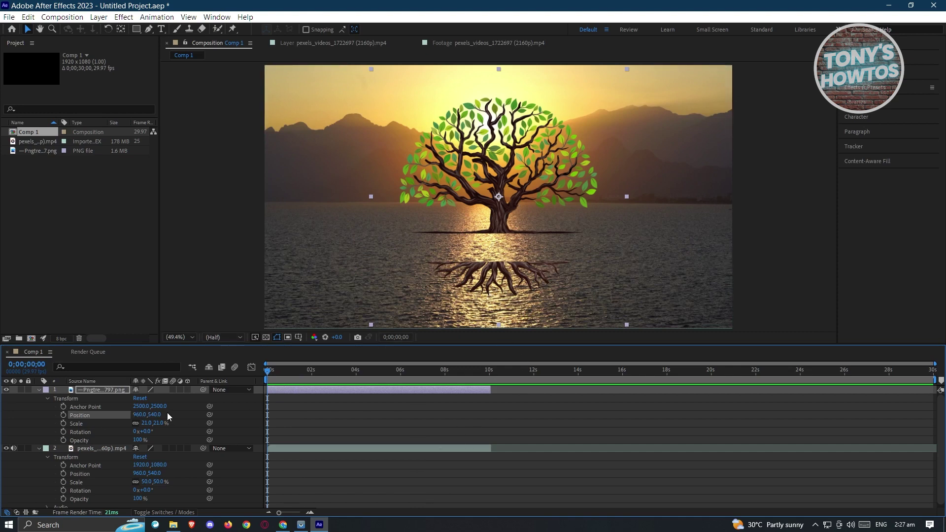
Keyframe the tree's Position rising from 960,1505 at 0s to 960,537 at 0;00;05;28.
{"action": "left_click_drag", "start_coordinate": [160, 413], "coordinate": [638, 406]}
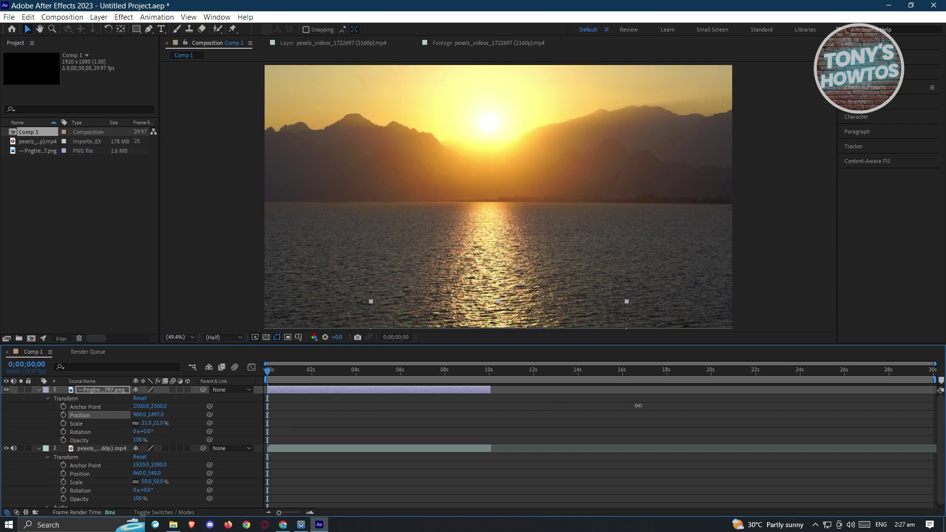
{"action": "left_click", "coordinate": [63, 416]}
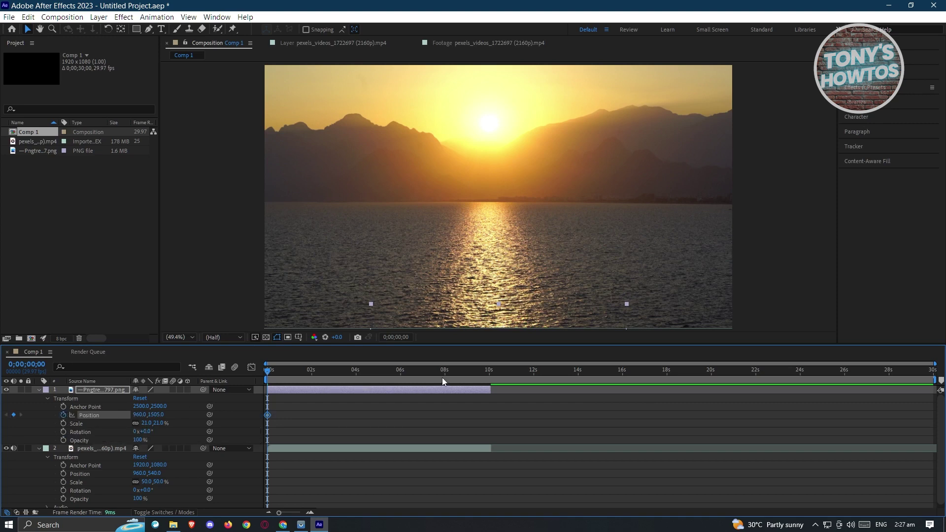
{"action": "left_click_drag", "start_coordinate": [410, 373], "coordinate": [421, 377]}
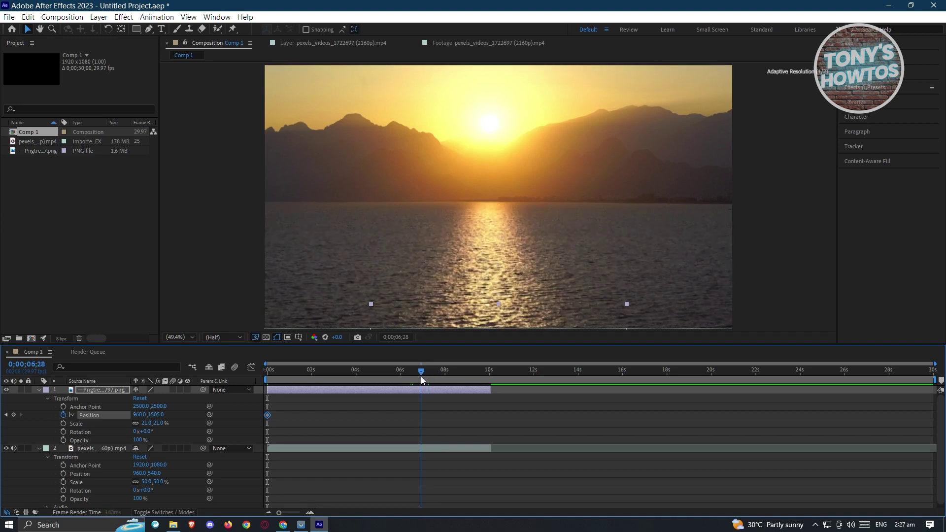
{"action": "left_click_drag", "start_coordinate": [417, 374], "coordinate": [399, 374]}
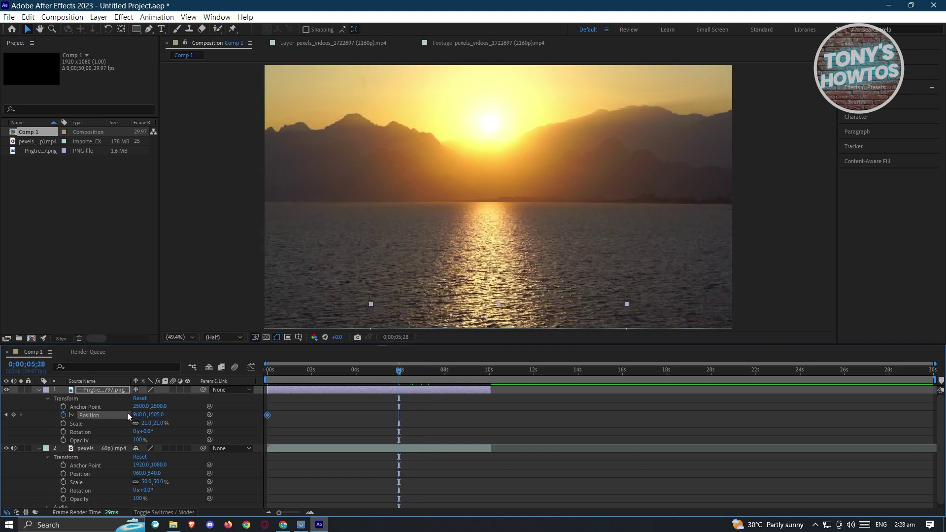
{"action": "left_click_drag", "start_coordinate": [143, 416], "coordinate": [44, 413]}
{"action": "key", "text": "ctrl+z"}
{"action": "left_click_drag", "start_coordinate": [156, 415], "coordinate": [2, 415]}
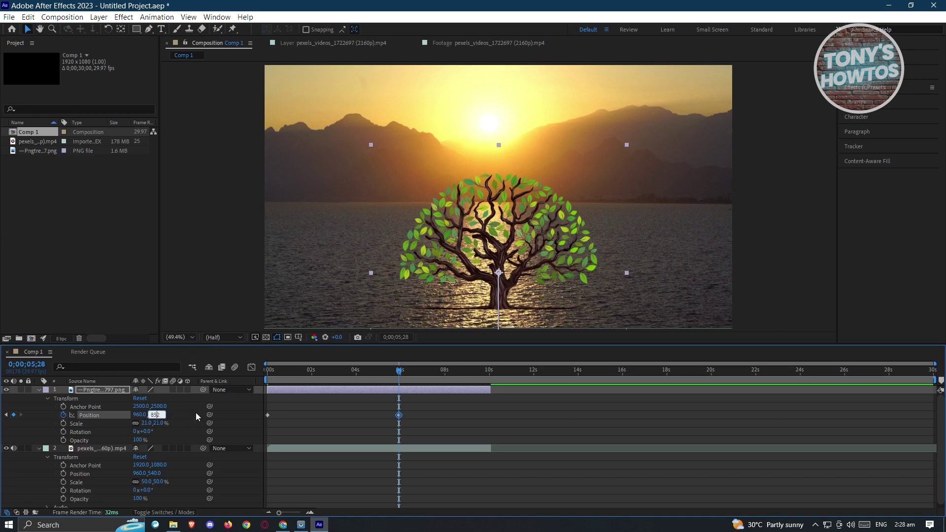
{"action": "left_click", "coordinate": [232, 413]}
{"action": "left_click_drag", "start_coordinate": [153, 415], "coordinate": [4, 406]}
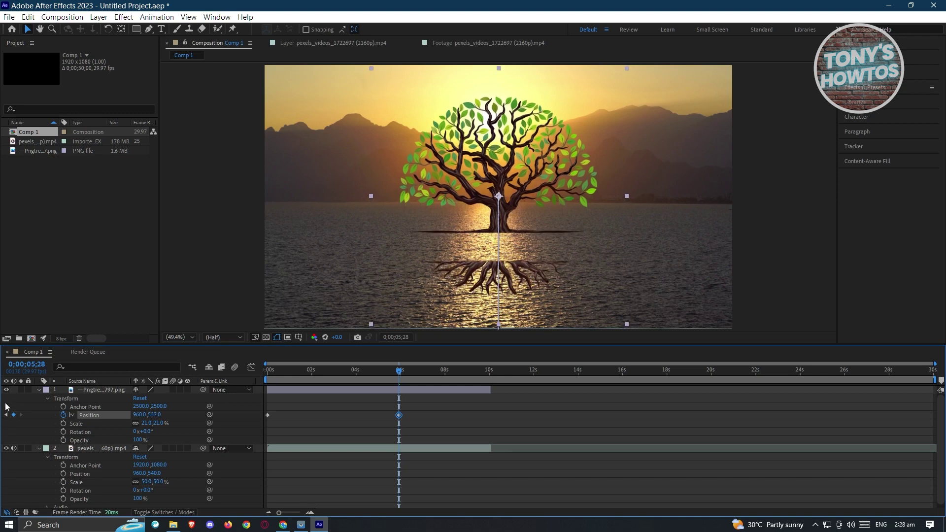
{"action": "left_click", "coordinate": [387, 422]}
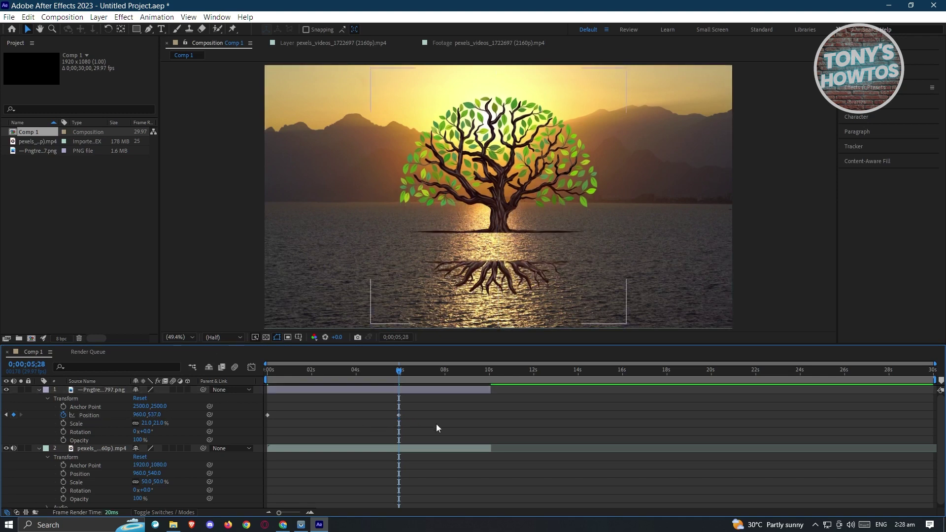
{"action": "left_click_drag", "start_coordinate": [280, 375], "coordinate": [258, 375]}
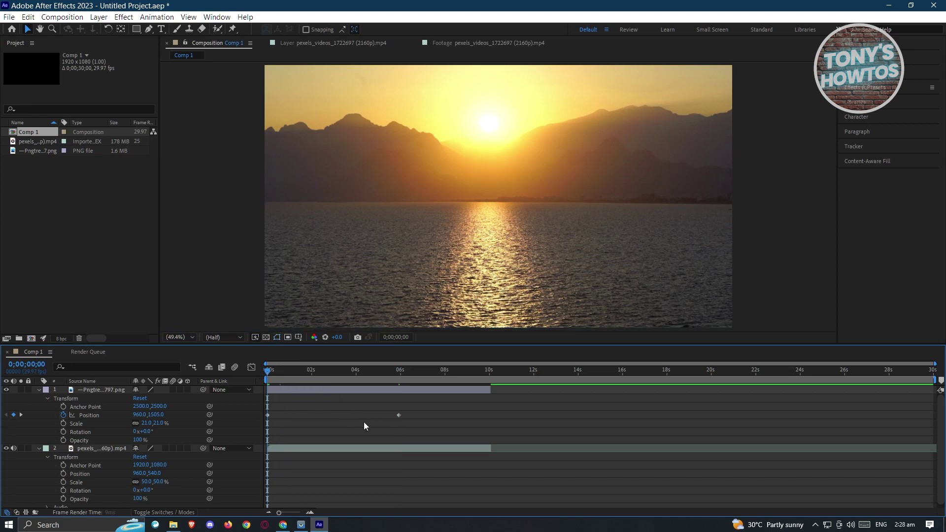
Preview the tree rising, then lower the viewer resolution from Half to Quarter.
{"action": "key", "text": "space"}
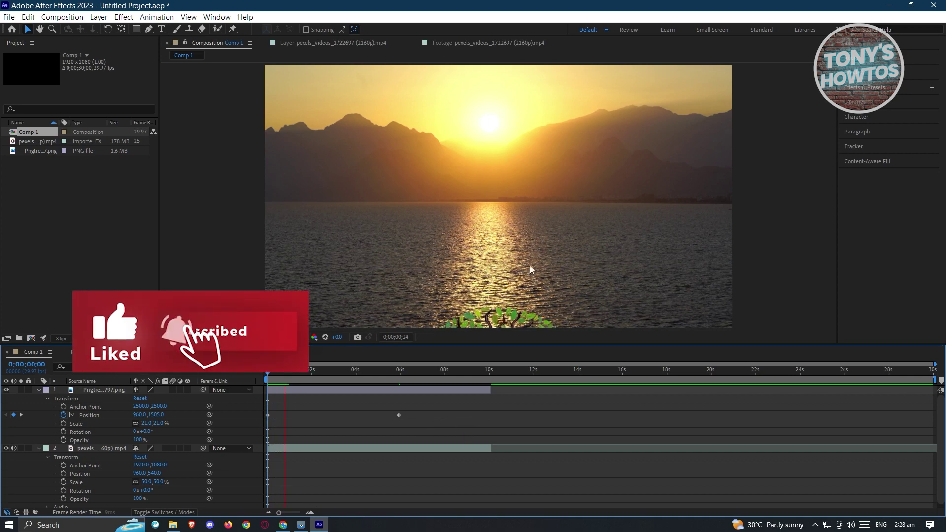
{"action": "key", "text": "space"}
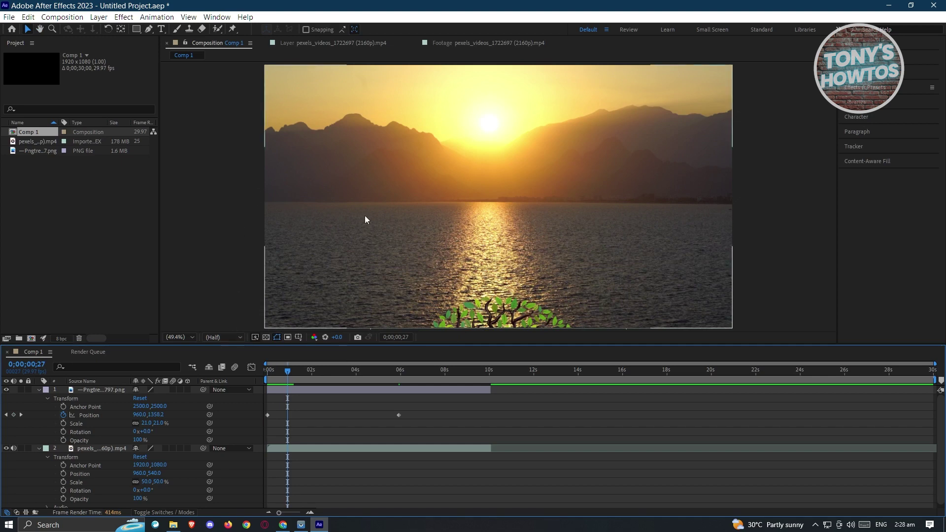
{"action": "left_click", "coordinate": [228, 340]}
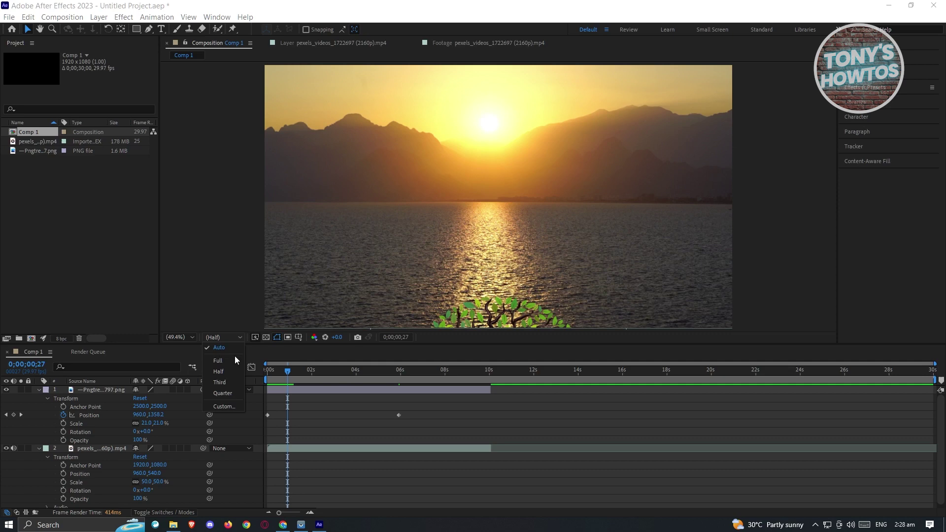
{"action": "left_click", "coordinate": [231, 396]}
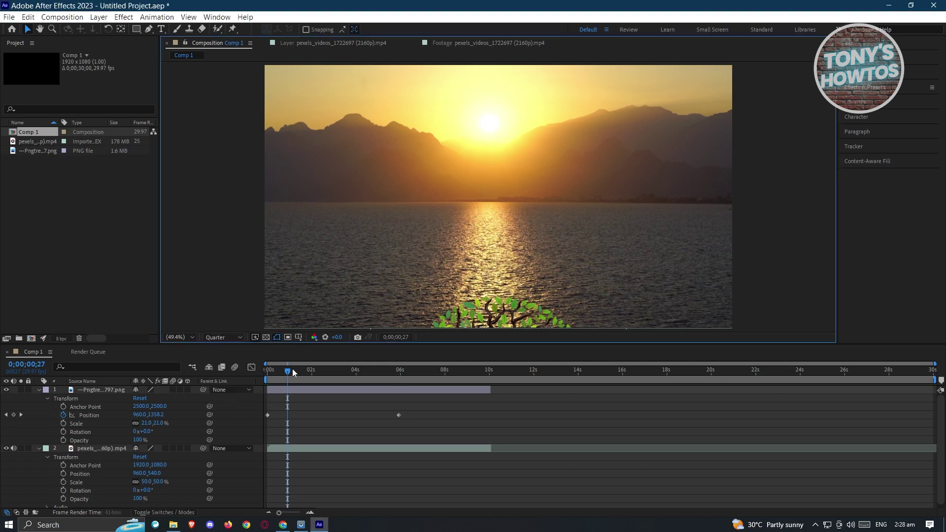
Replay the tree animation from 0s at Quarter resolution.
{"action": "left_click", "coordinate": [265, 371]}
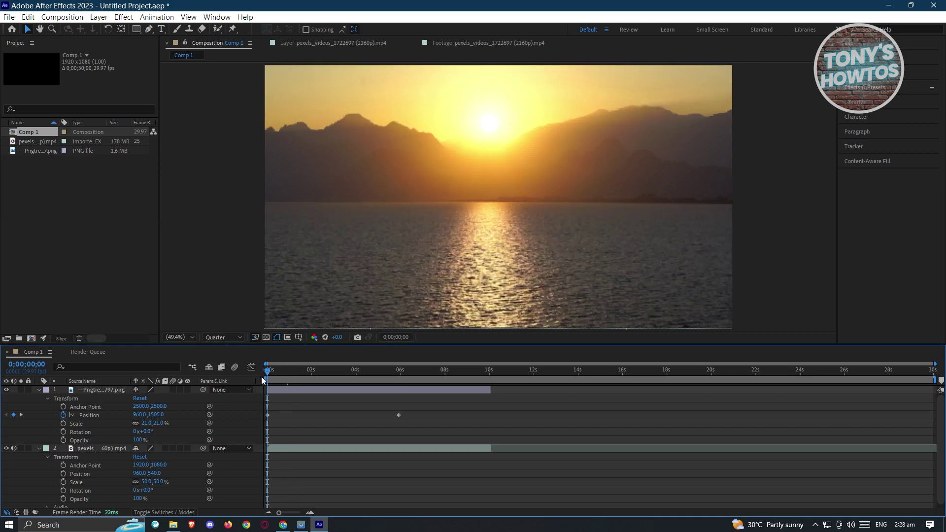
{"action": "key", "text": "space"}
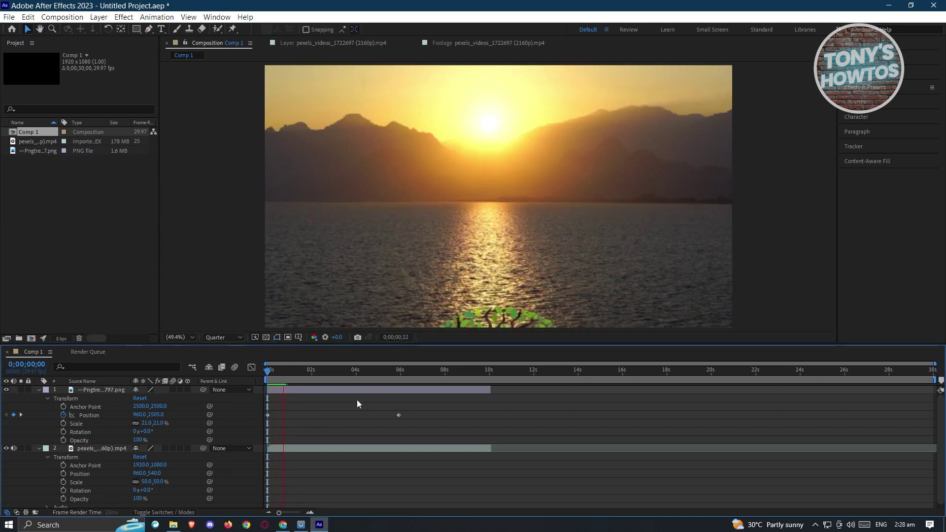
{"action": "key", "text": "space"}
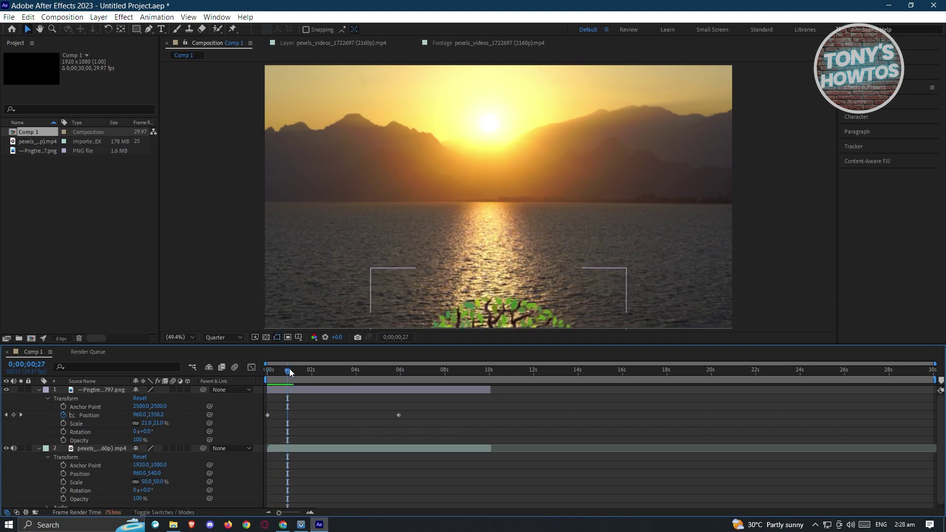
{"action": "left_click", "coordinate": [473, 181]}
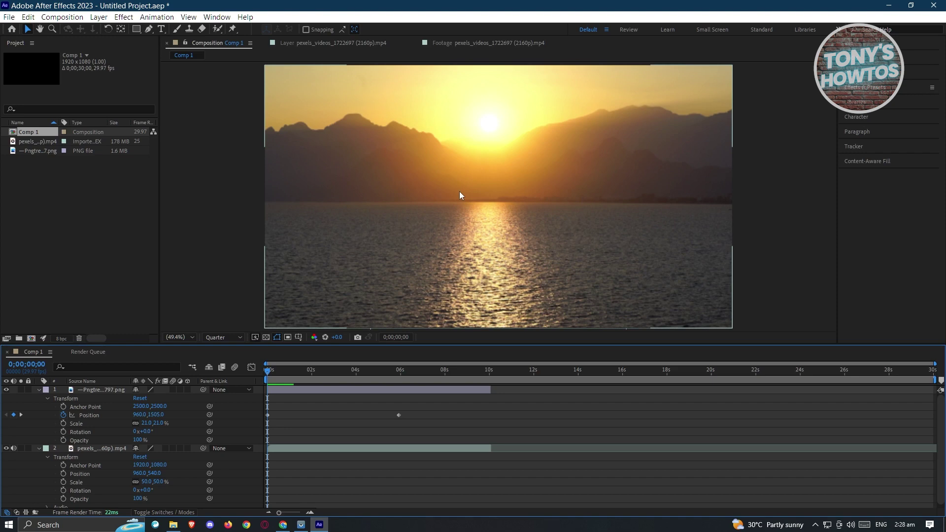
{"action": "key", "text": "space"}
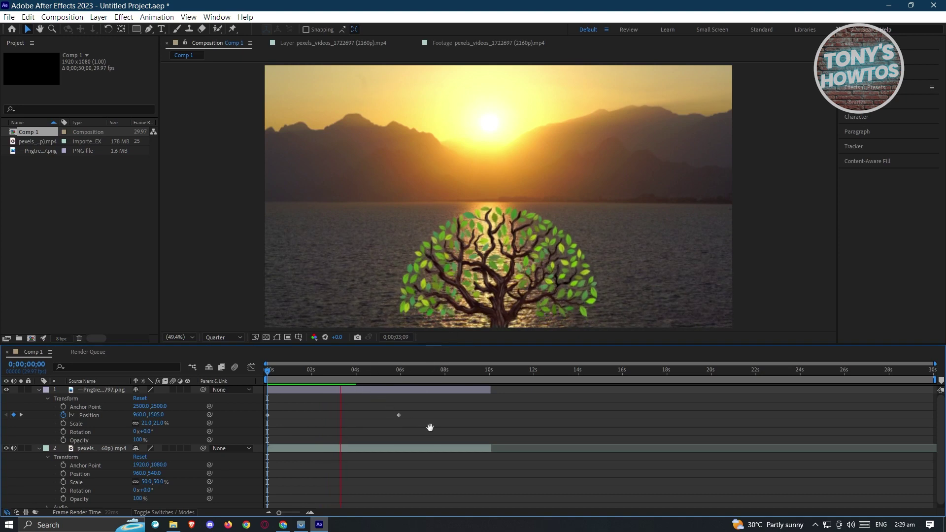
Apply Easy Ease to both of the tree's Position keyframes.
{"action": "left_click_drag", "start_coordinate": [432, 427], "coordinate": [261, 409]}
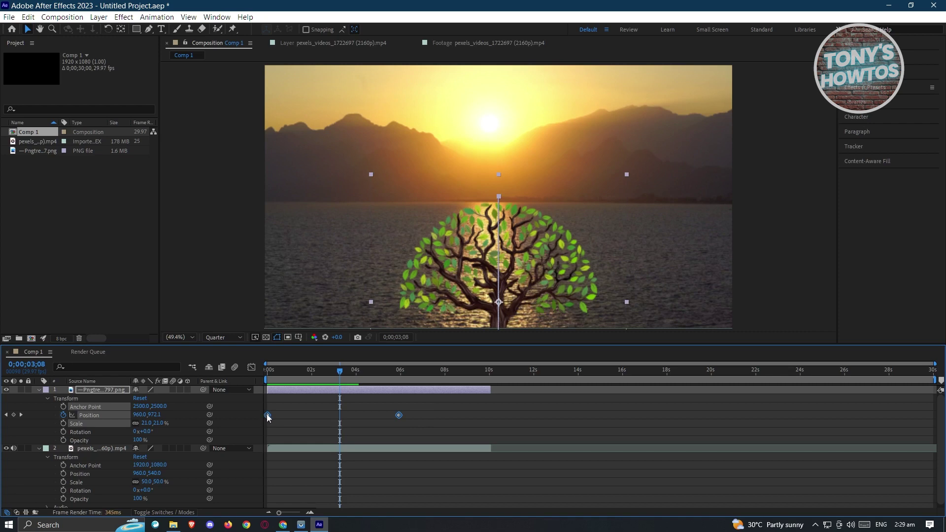
{"action": "left_click_drag", "start_coordinate": [442, 436], "coordinate": [264, 400]}
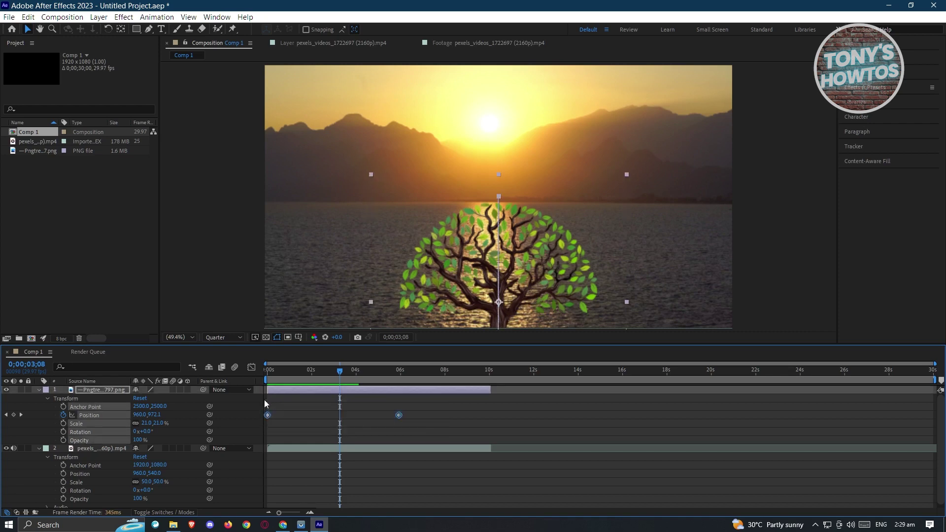
{"action": "right_click", "coordinate": [399, 416]}
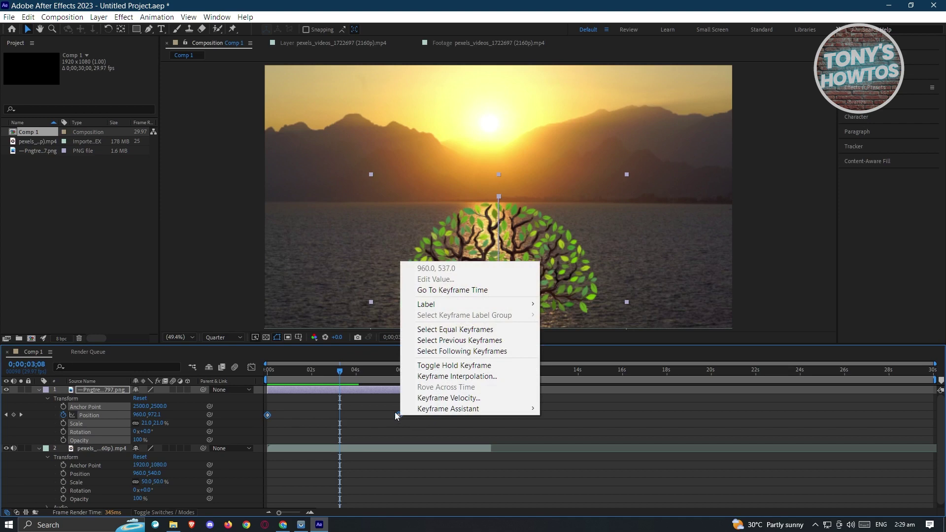
{"action": "mouse_move", "coordinate": [525, 308]}
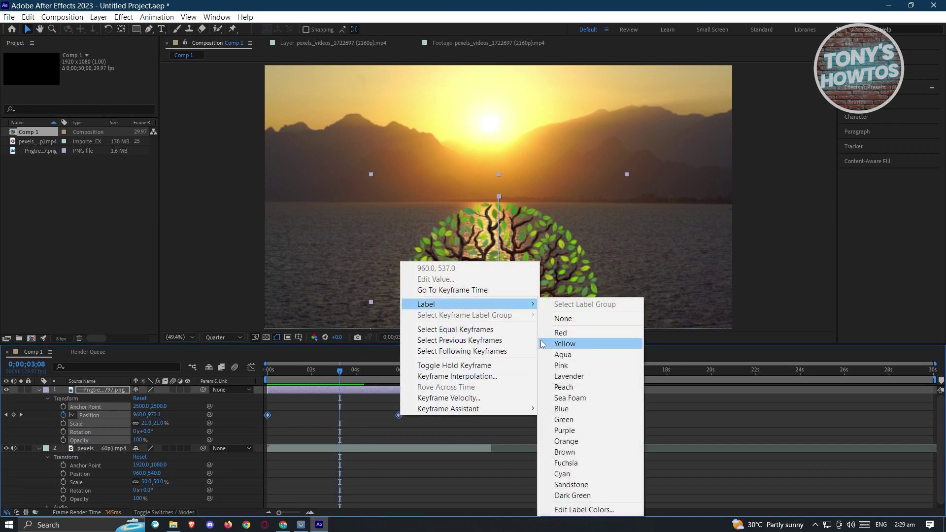
{"action": "mouse_move", "coordinate": [502, 409]}
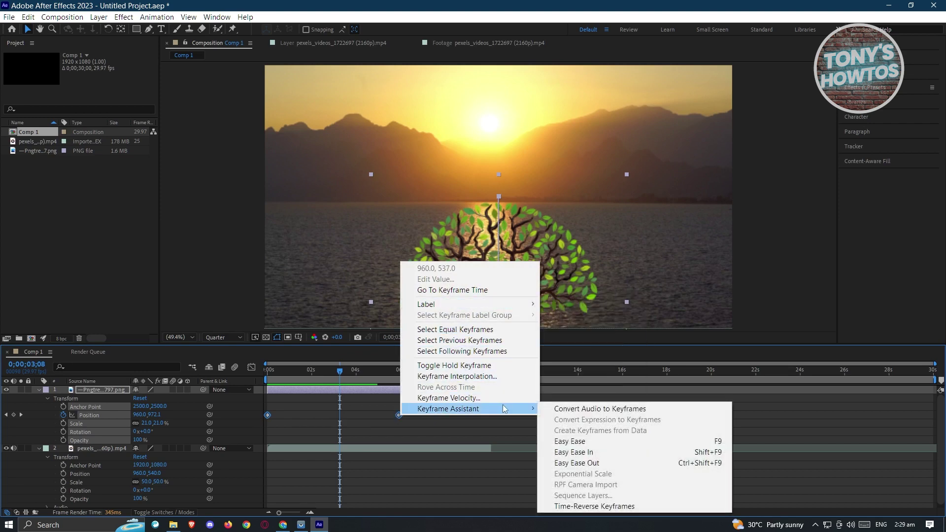
{"action": "left_click", "coordinate": [592, 442]}
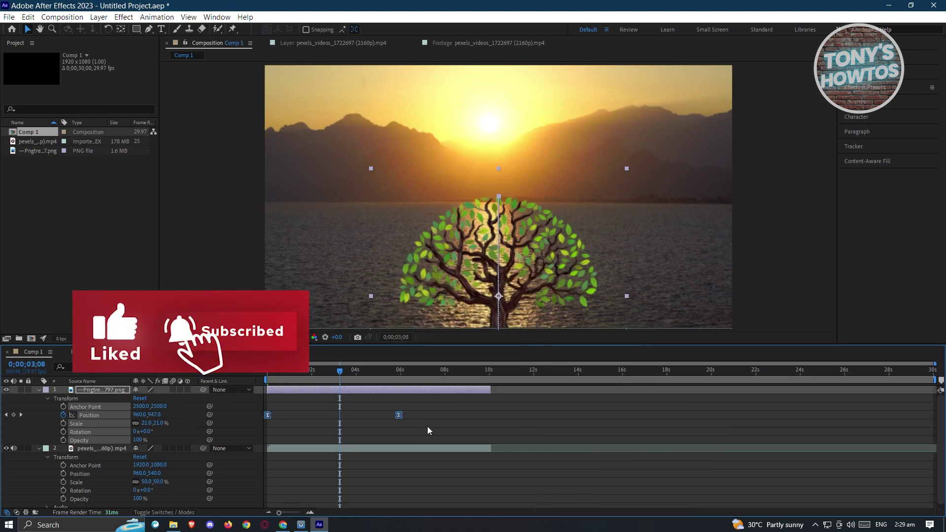
Preview the eased tree rise from the first frame.
{"action": "left_click", "coordinate": [427, 426]}
{"action": "left_click_drag", "start_coordinate": [343, 368], "coordinate": [270, 377]}
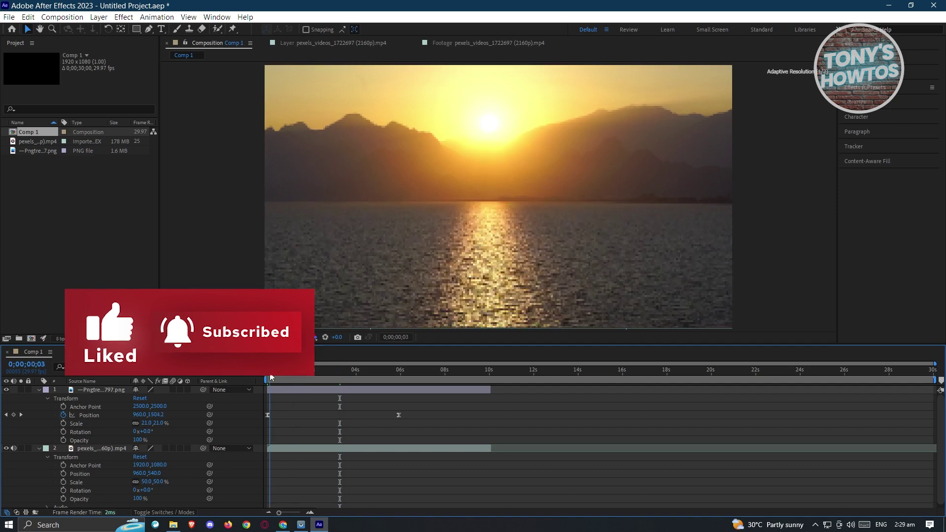
{"action": "key", "text": "Home"}
{"action": "key", "text": "space"}
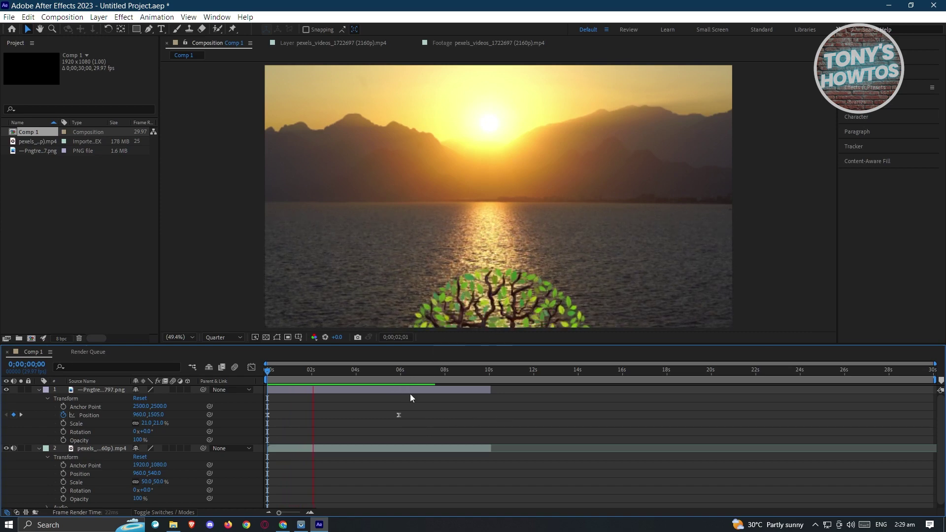
Collapse both layers and type HELLO in a paragraph text box across the sunset sky.
{"action": "left_click", "coordinate": [38, 389]}
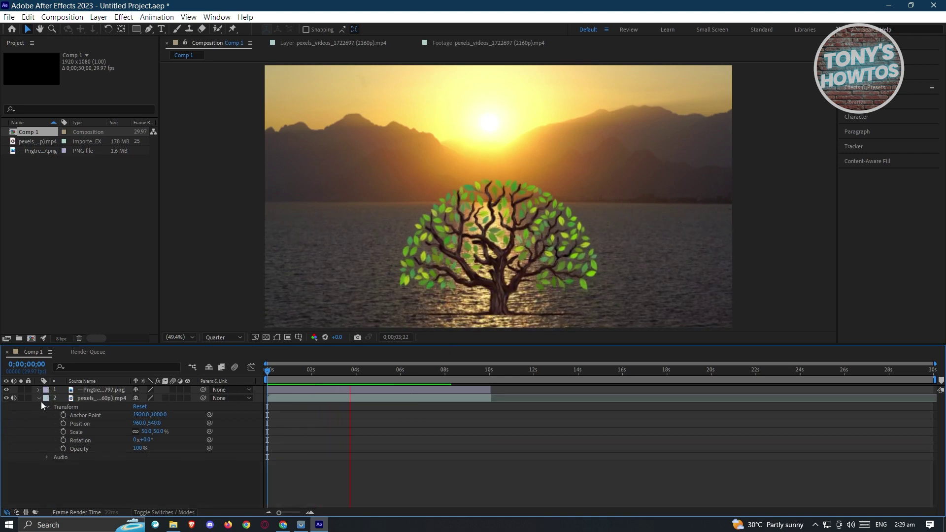
{"action": "left_click", "coordinate": [39, 398]}
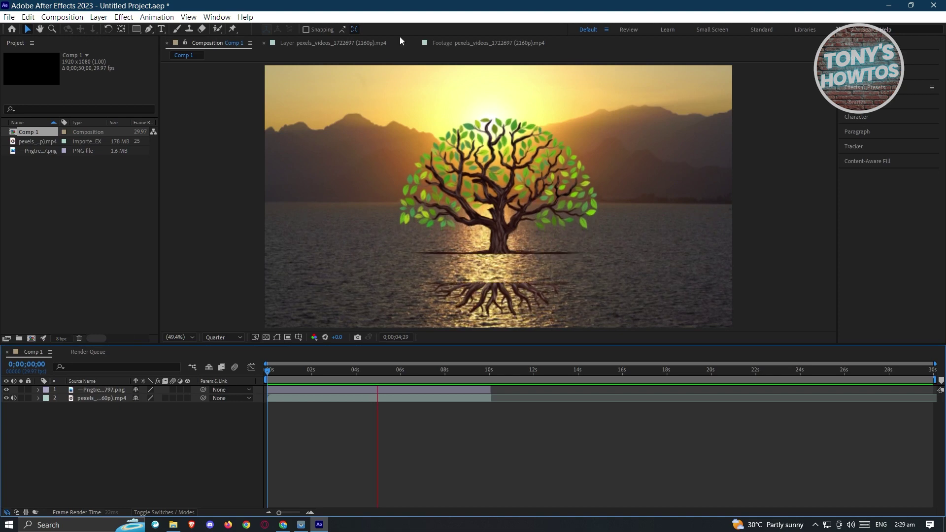
{"action": "left_click", "coordinate": [161, 29]}
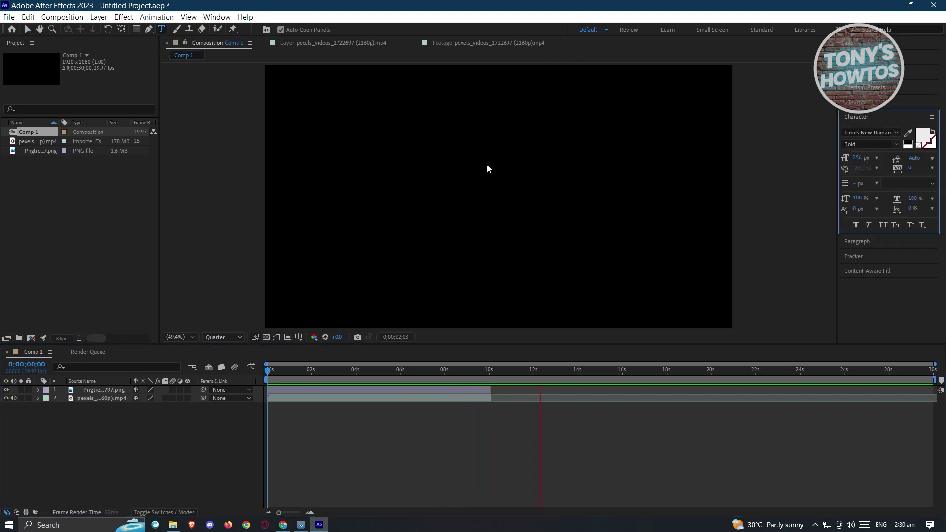
{"action": "left_click", "coordinate": [458, 170]}
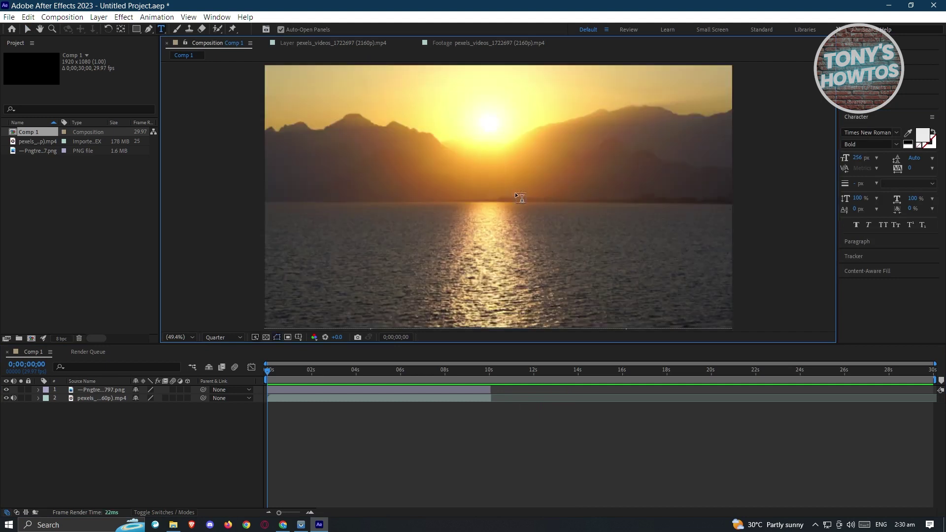
{"action": "left_click_drag", "start_coordinate": [409, 145], "coordinate": [653, 246]}
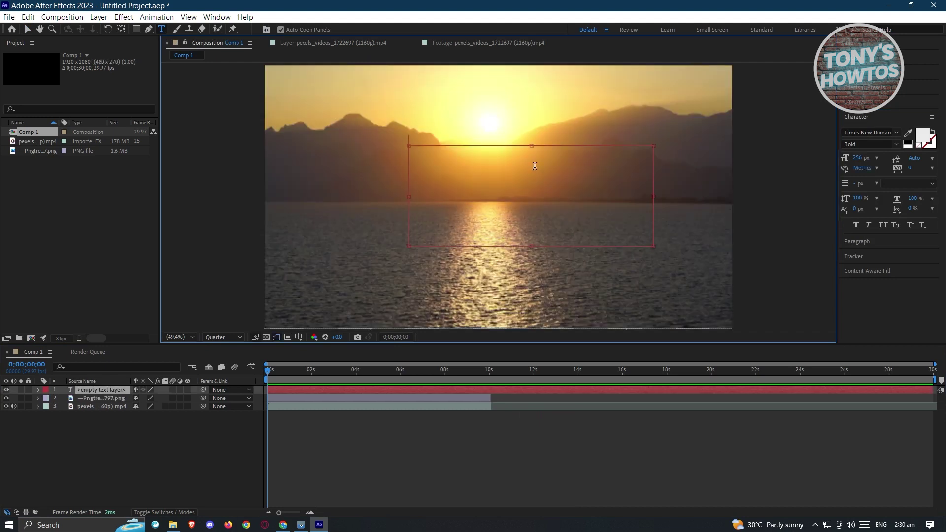
{"action": "type", "text": "HELL"}
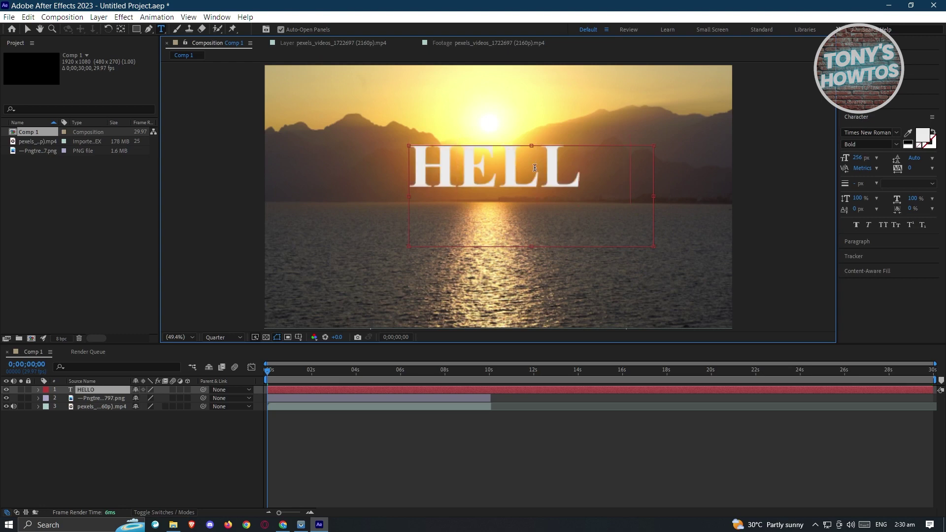
{"action": "type", "text": "O"}
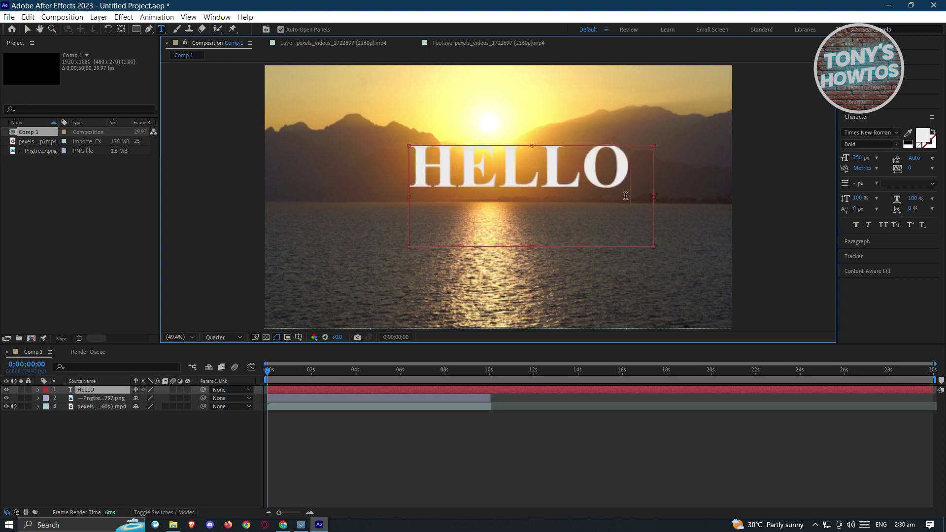
Reduce the HELLO font size from 256 to 176 px and move the time to 6;13.
{"action": "left_click", "coordinate": [881, 132]}
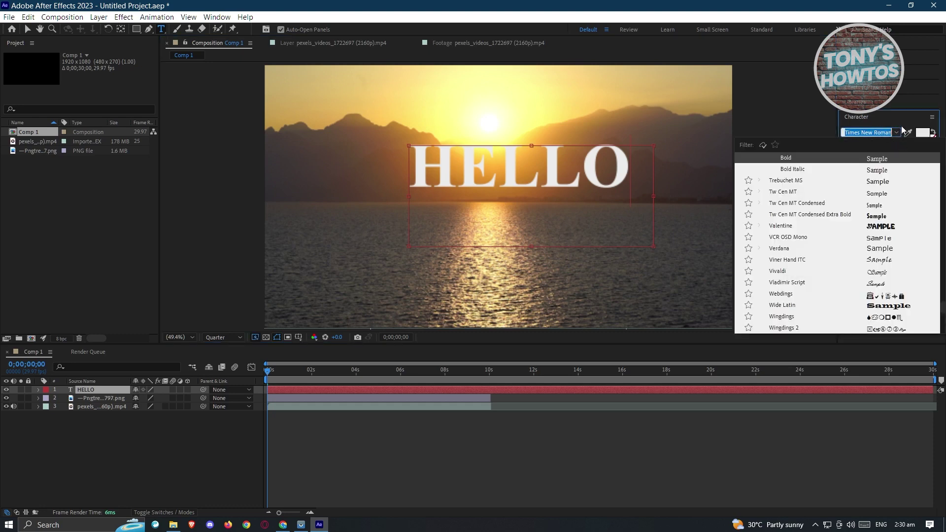
{"action": "left_click", "coordinate": [903, 131]}
{"action": "left_click", "coordinate": [866, 131]}
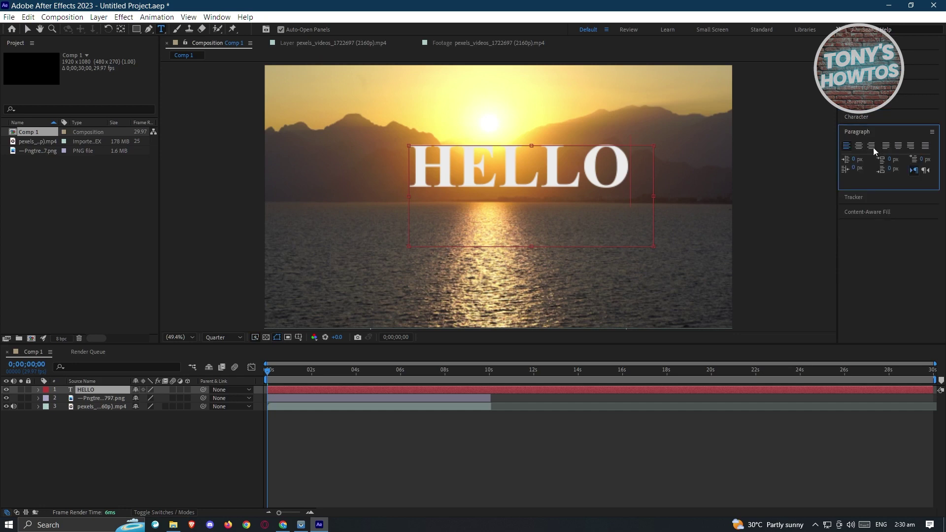
{"action": "left_click_drag", "start_coordinate": [633, 172], "coordinate": [407, 170]}
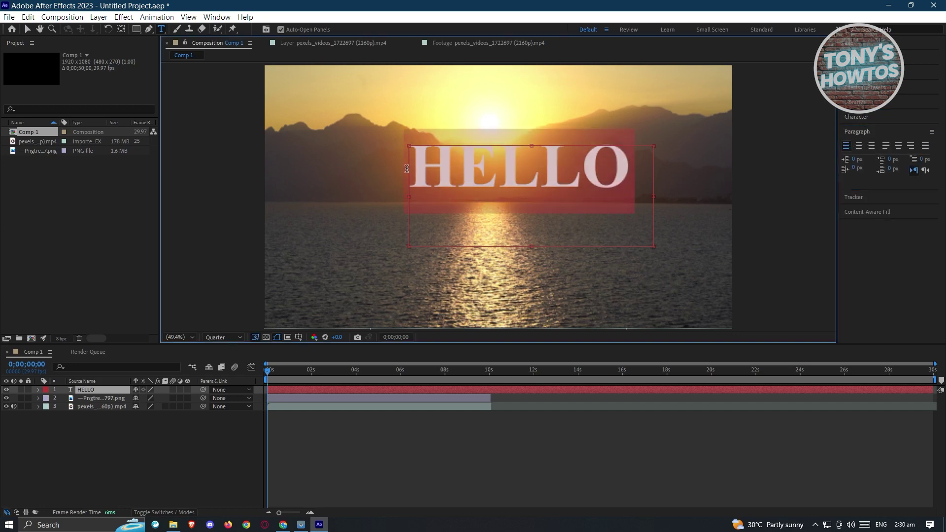
{"action": "left_click", "coordinate": [866, 116]}
{"action": "left_click_drag", "start_coordinate": [845, 158], "coordinate": [823, 161]}
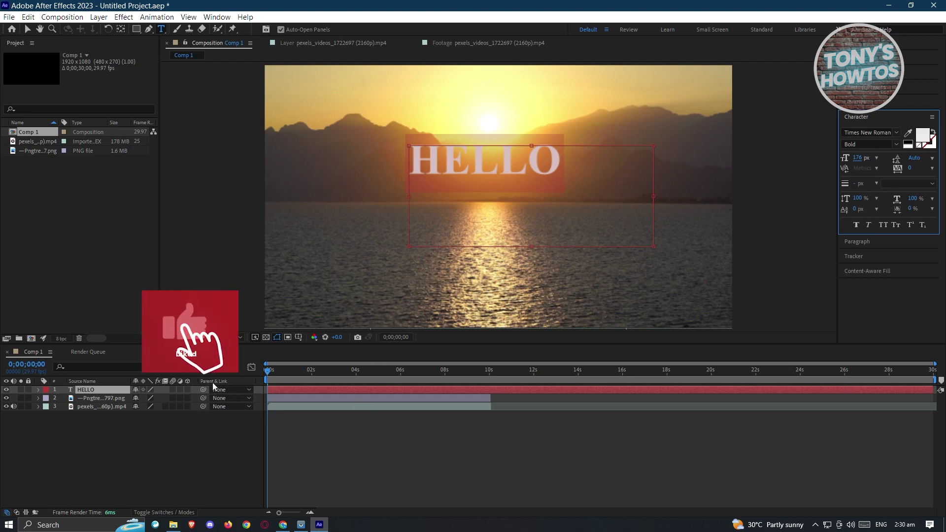
{"action": "left_click", "coordinate": [333, 373]}
{"action": "left_click", "coordinate": [410, 370]}
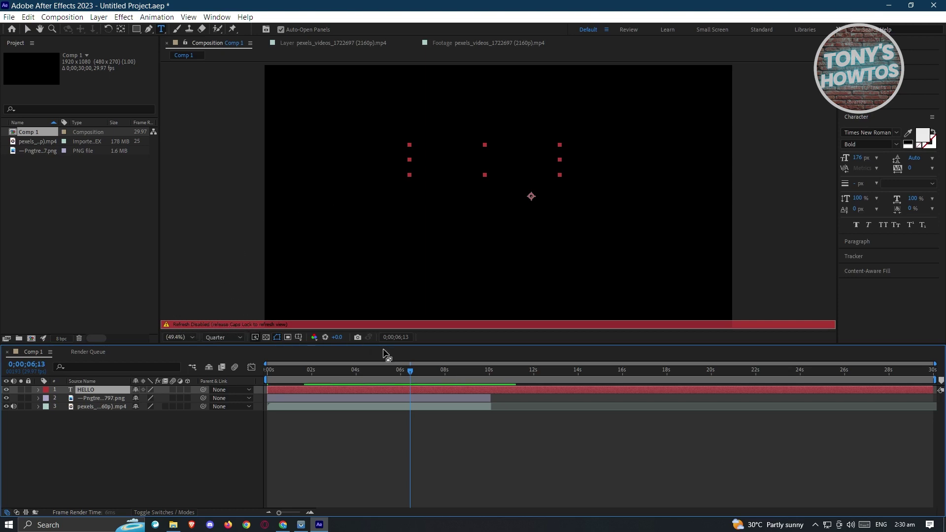
Move the HELLO text down onto the tree roots.
{"action": "key", "text": "Caps_Lock"}
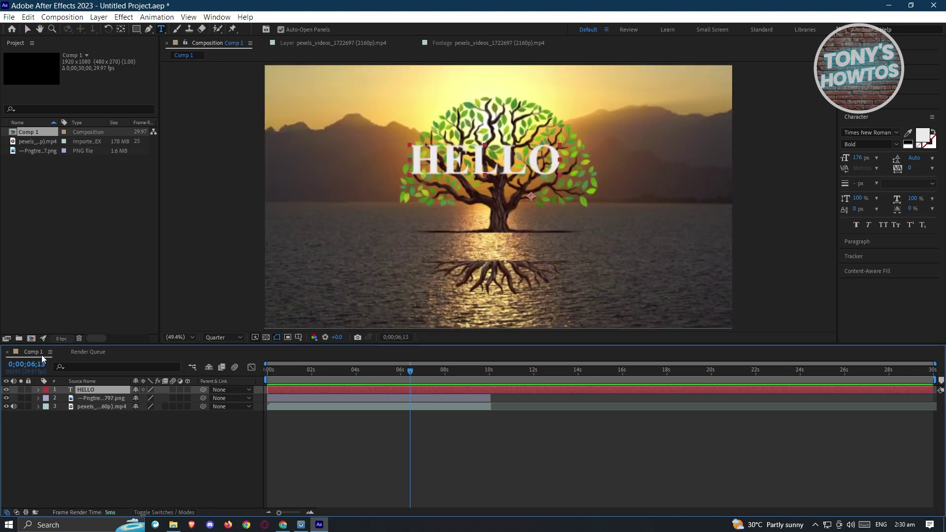
{"action": "left_click", "coordinate": [27, 30]}
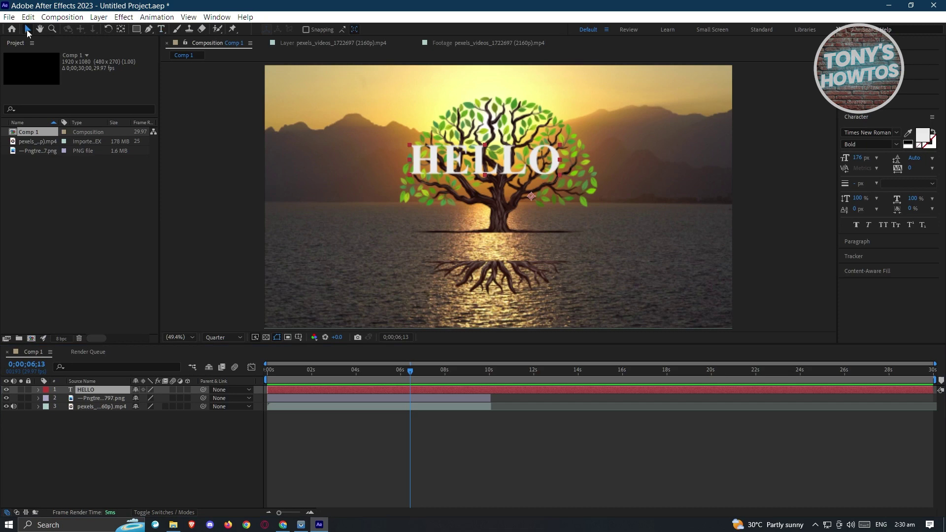
{"action": "double_click", "coordinate": [537, 161]}
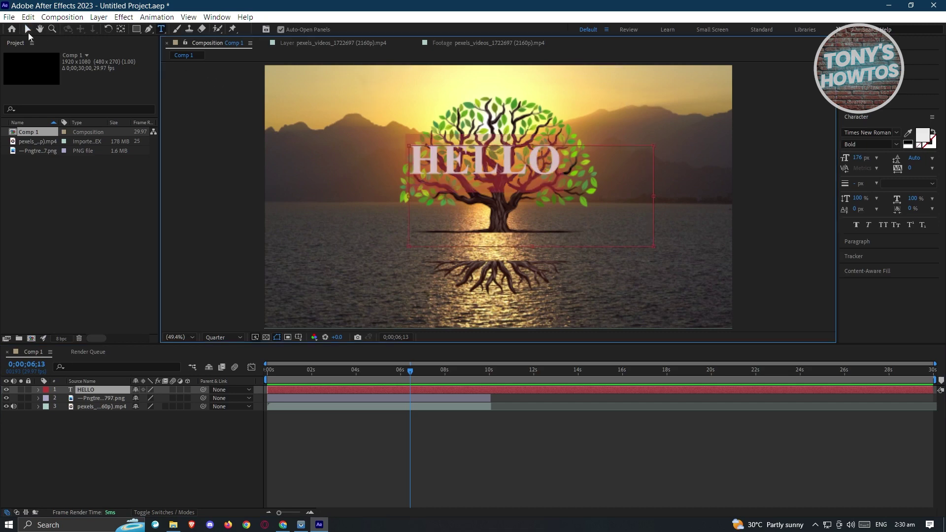
{"action": "left_click", "coordinate": [28, 31]}
{"action": "left_click_drag", "start_coordinate": [519, 156], "coordinate": [533, 241]}
Trim the HELLO layer to start at 6 seconds and end around 10 seconds.
{"action": "mouse_move", "coordinate": [411, 371]}
{"action": "left_mouse_down"}
{"action": "mouse_move", "coordinate": [383, 378]}
{"action": "mouse_move", "coordinate": [401, 378]}
{"action": "left_mouse_up"}
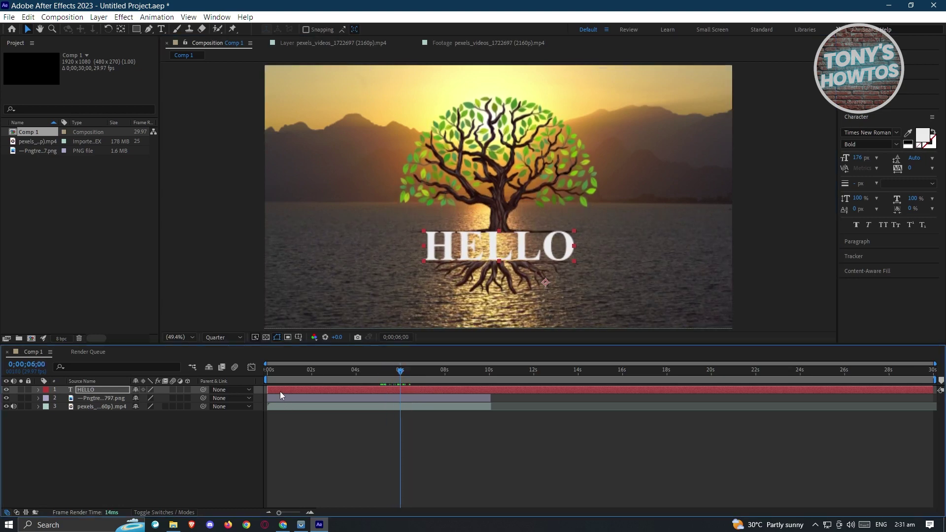
{"action": "left_click_drag", "start_coordinate": [272, 390], "coordinate": [400, 389]}
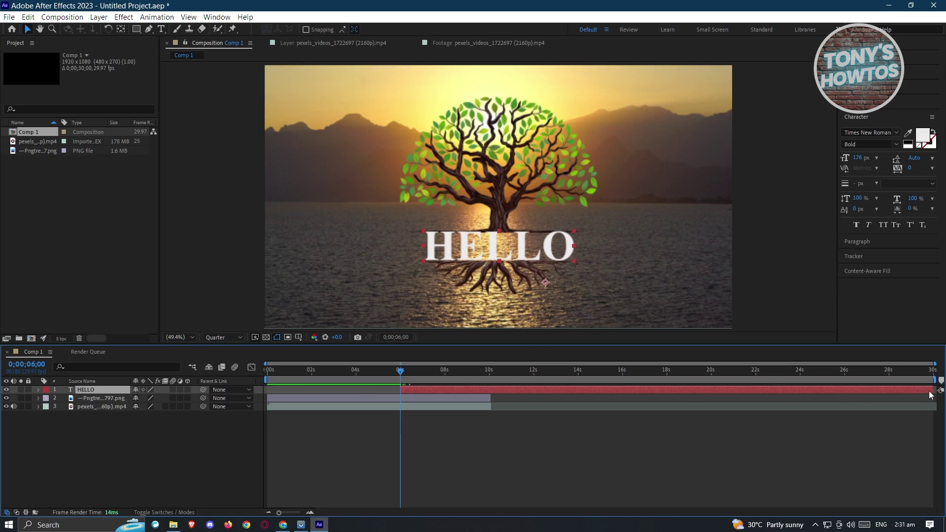
{"action": "left_click_drag", "start_coordinate": [933, 389], "coordinate": [491, 388]}
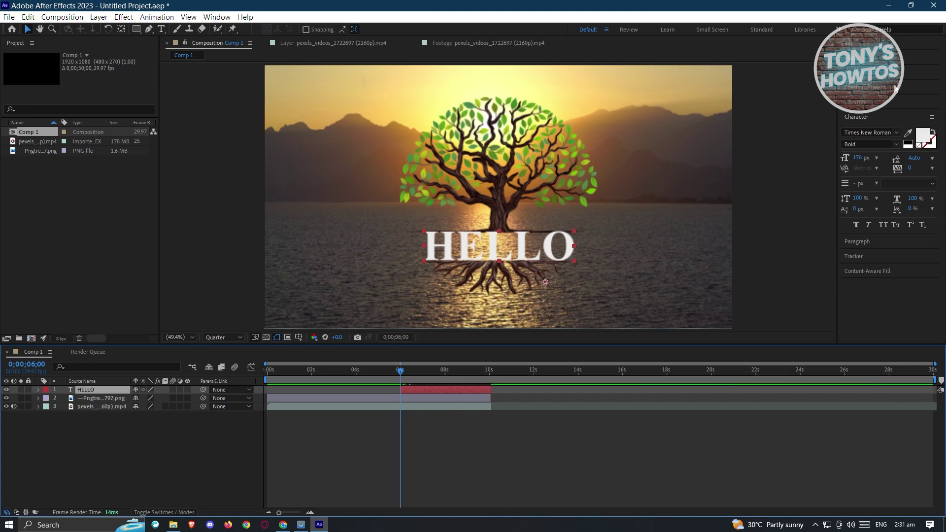
Apply the Fade In+Out - frames preset to the HELLO layer and preview the fade.
{"action": "left_click", "coordinate": [876, 87]}
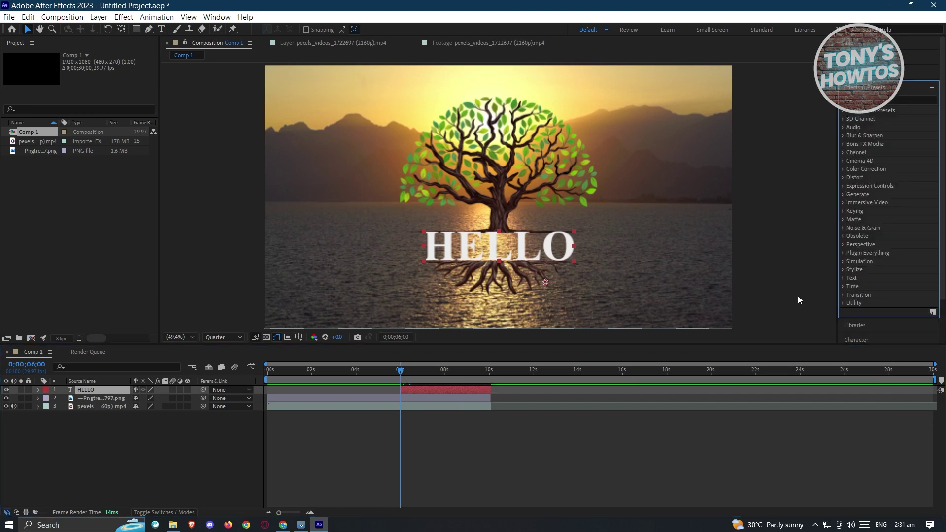
{"action": "left_click", "coordinate": [883, 98]}
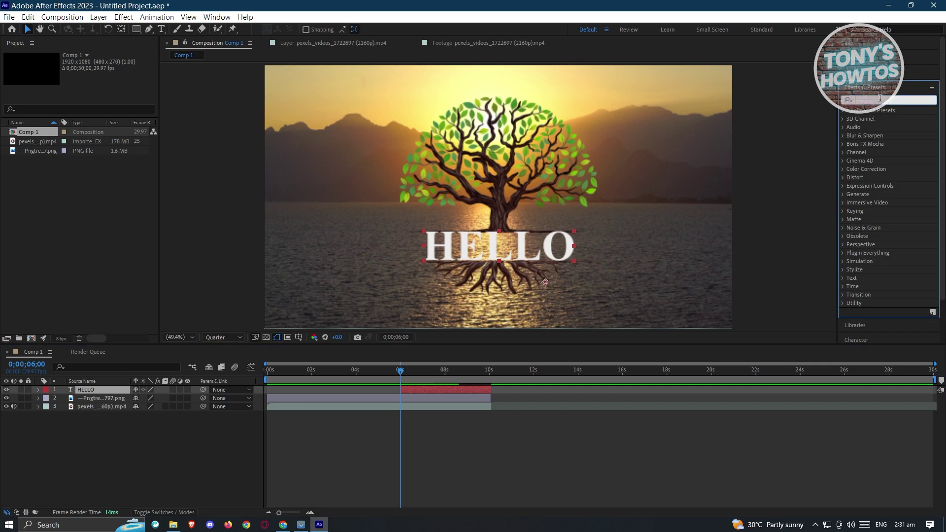
{"action": "type", "text": "fade"}
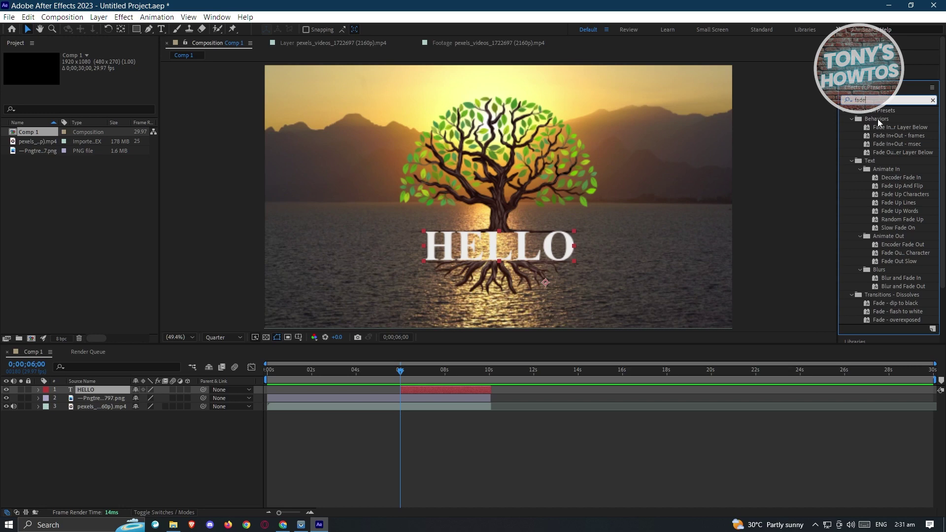
{"action": "left_click_drag", "start_coordinate": [877, 134], "coordinate": [421, 390]}
{"action": "left_click", "coordinate": [399, 373]}
{"action": "key", "text": "space"}
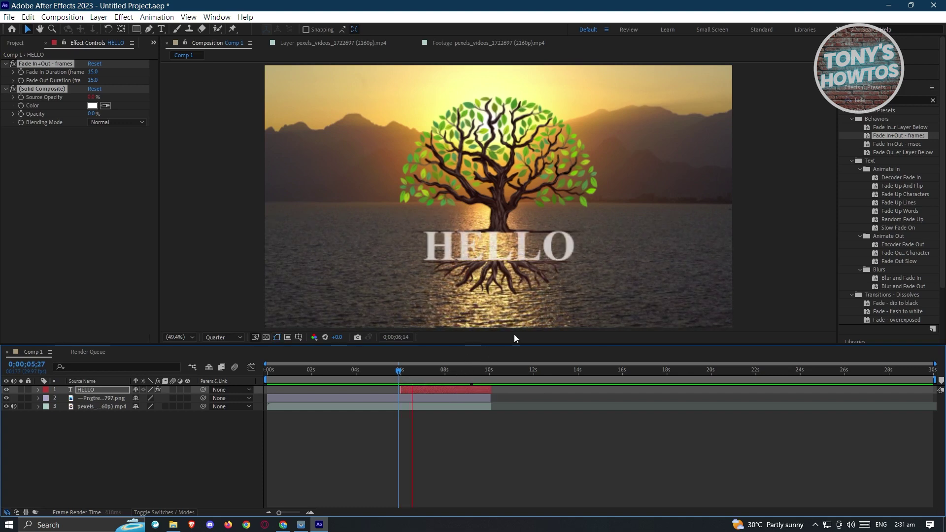
{"action": "left_click", "coordinate": [485, 380]}
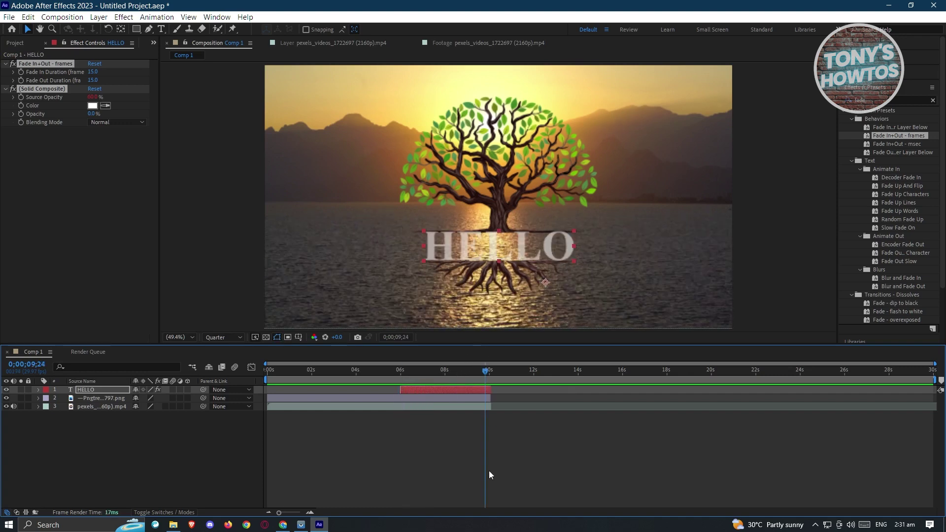
Stop playback, scrub back to about 6 s to check the HELLO fade, and show the Project panel.
{"action": "key", "text": "space"}
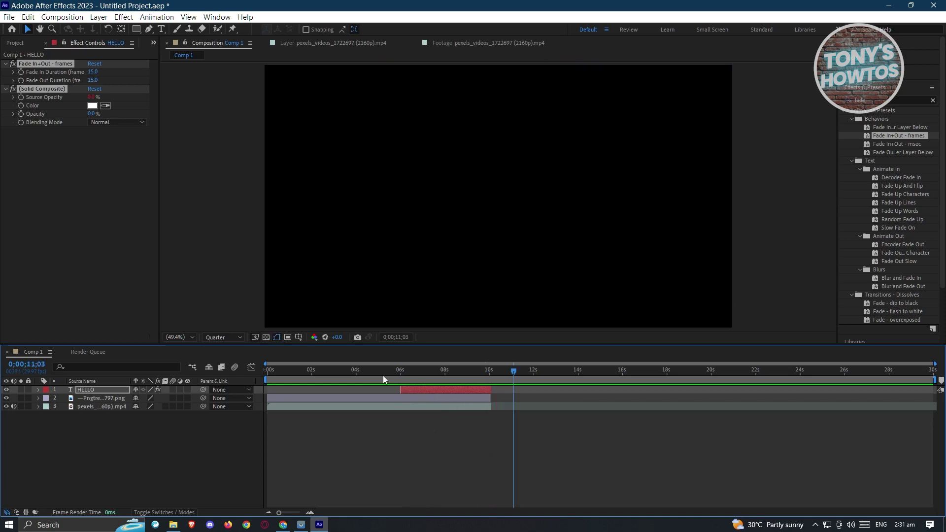
{"action": "left_click_drag", "start_coordinate": [284, 372], "coordinate": [407, 379]}
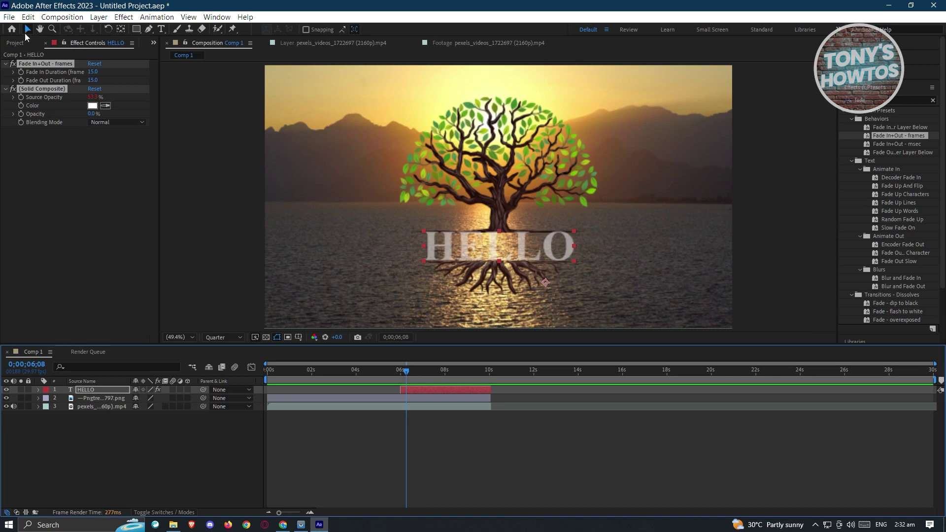
{"action": "left_click", "coordinate": [18, 43]}
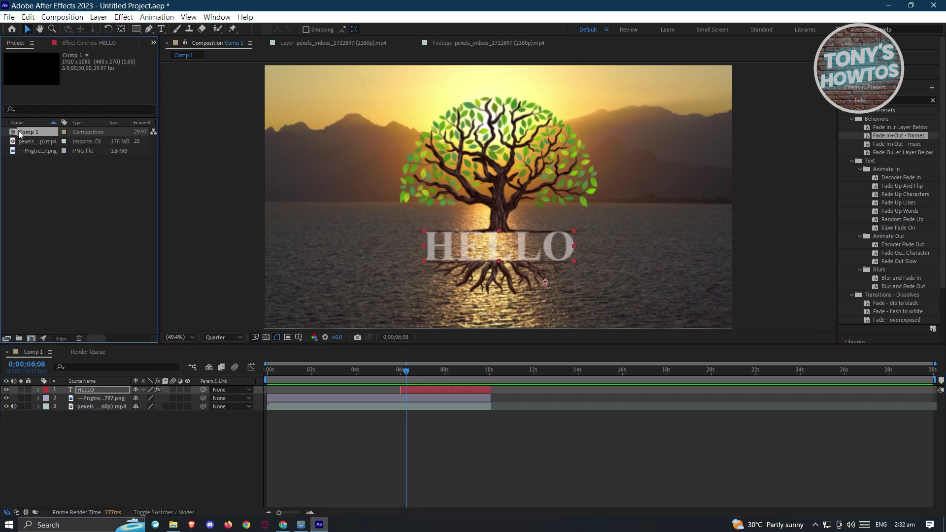
Add Comp 1 to the Render Queue with an H.264 output format.
{"action": "left_click", "coordinate": [70, 18]}
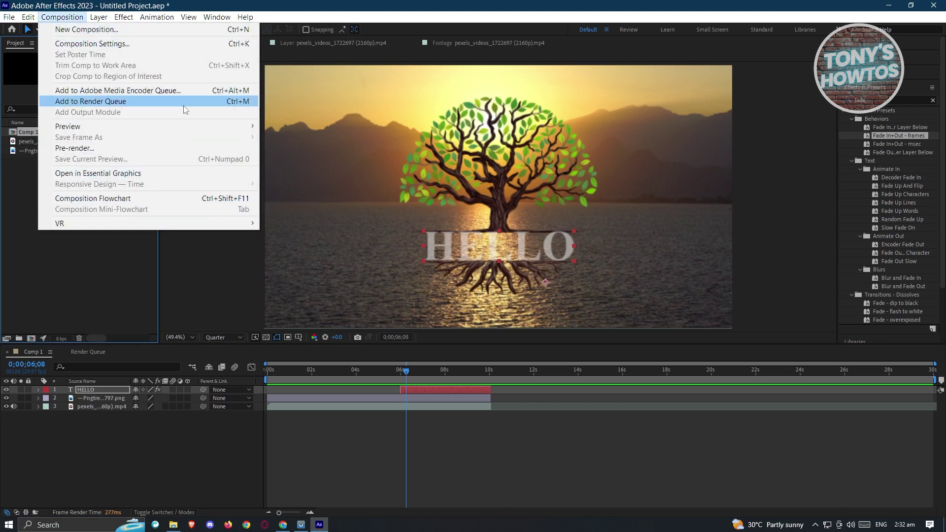
{"action": "left_click", "coordinate": [115, 101]}
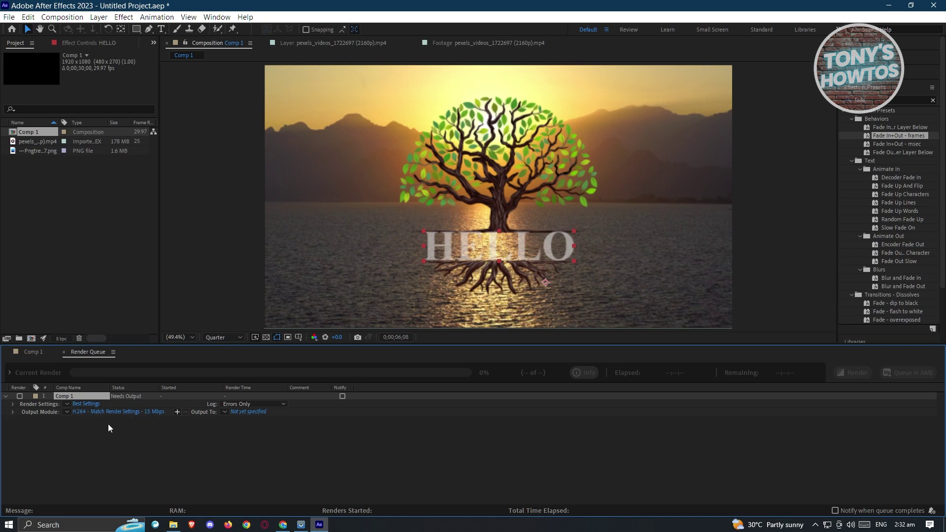
{"action": "left_click", "coordinate": [84, 412]}
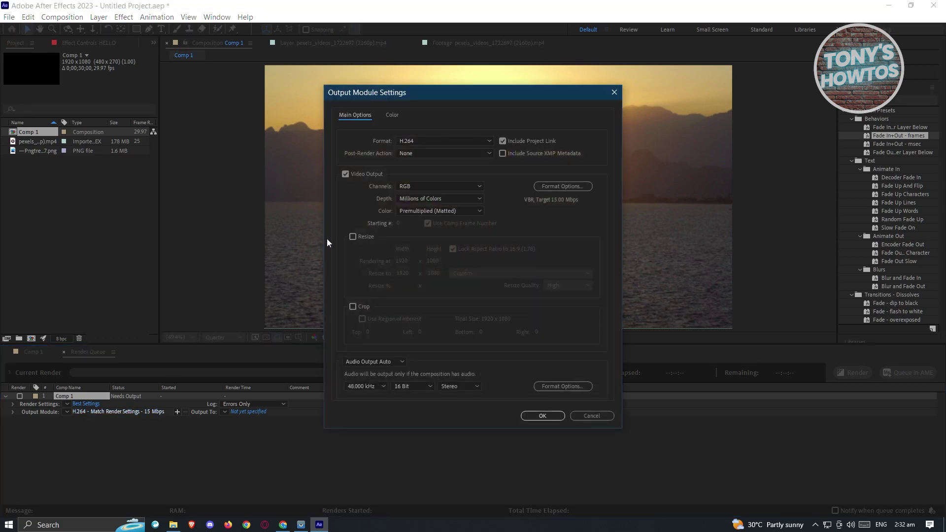
{"action": "left_click", "coordinate": [488, 138]}
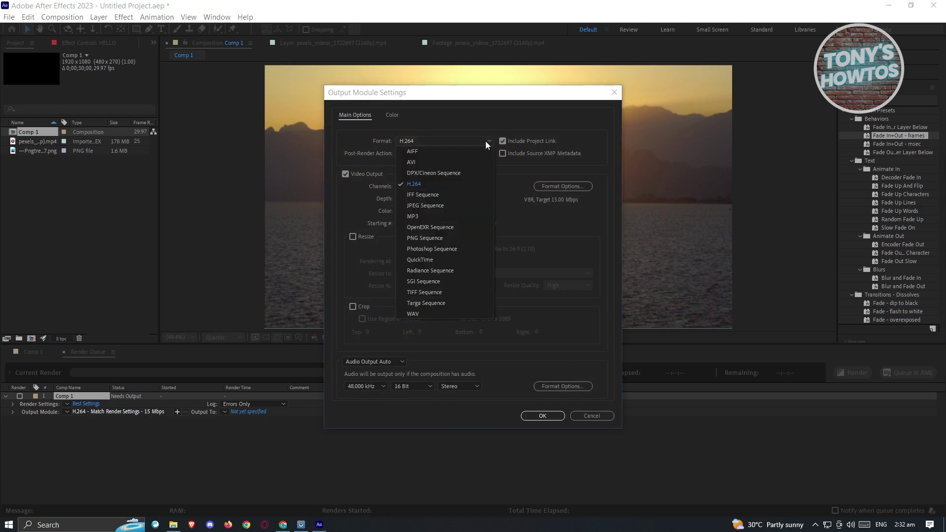
{"action": "left_click", "coordinate": [429, 185]}
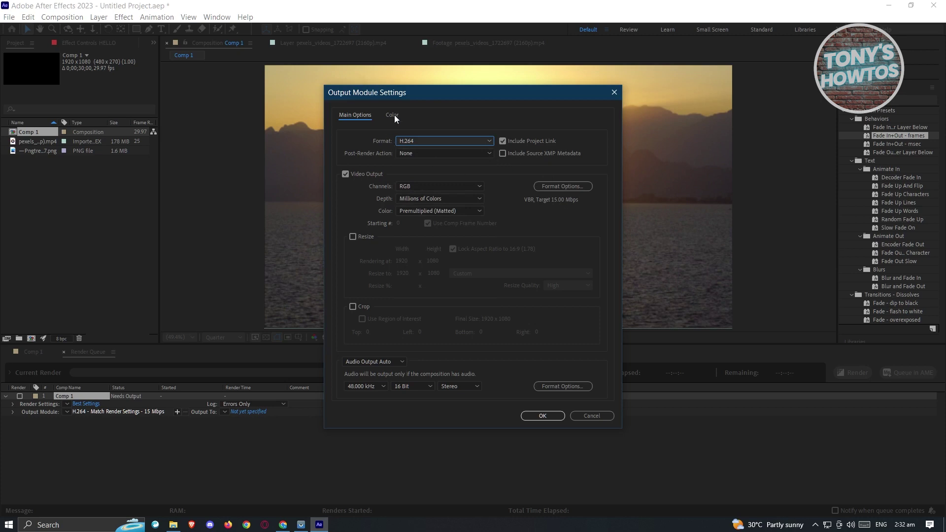
{"action": "left_click", "coordinate": [542, 416]}
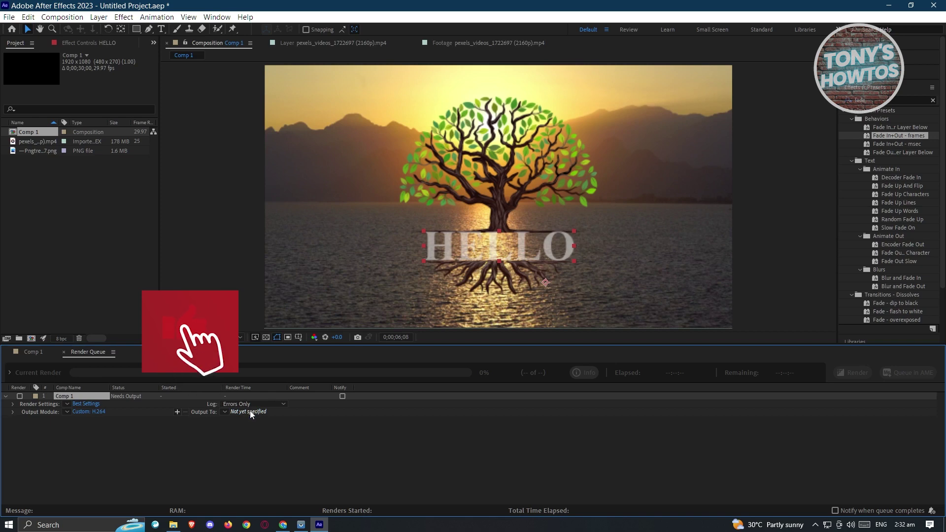
Set the output to Comp 1.mp4 in Downloads and render it.
{"action": "left_click", "coordinate": [249, 412]}
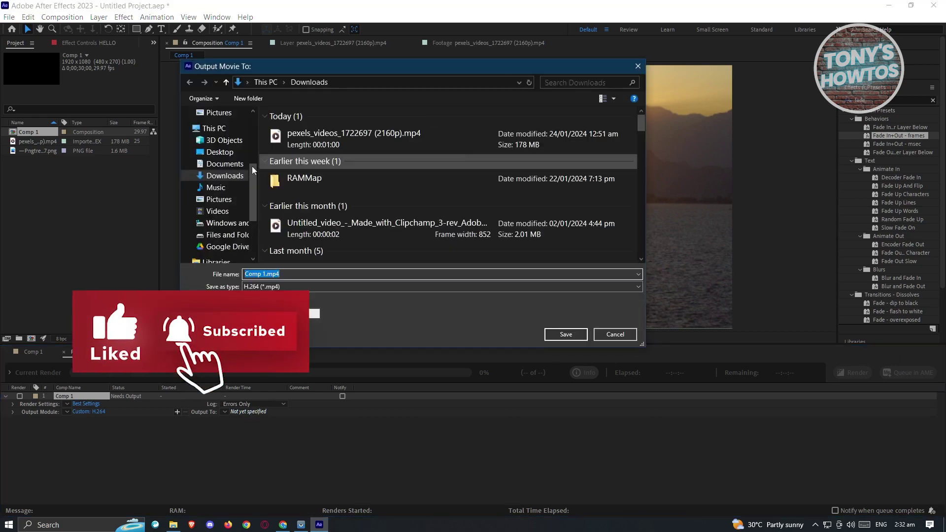
{"action": "left_click", "coordinate": [565, 334]}
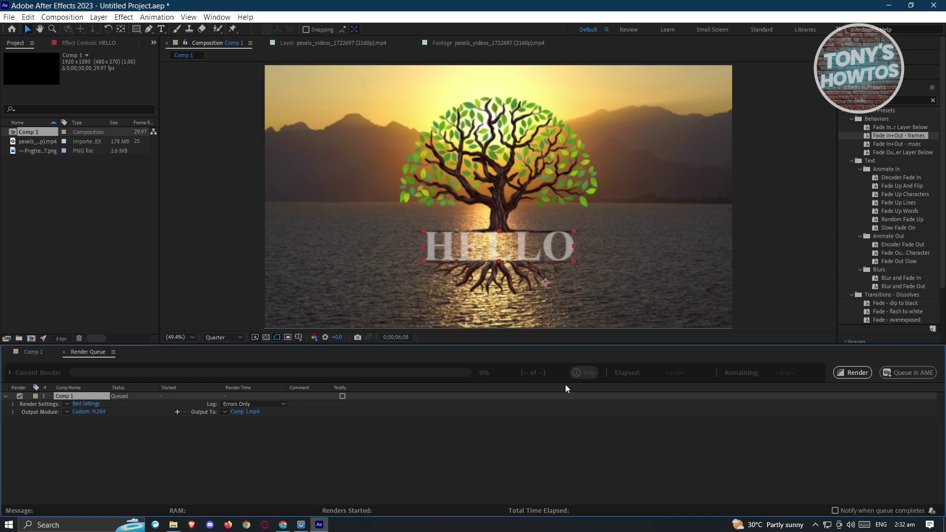
{"action": "left_click", "coordinate": [861, 376]}
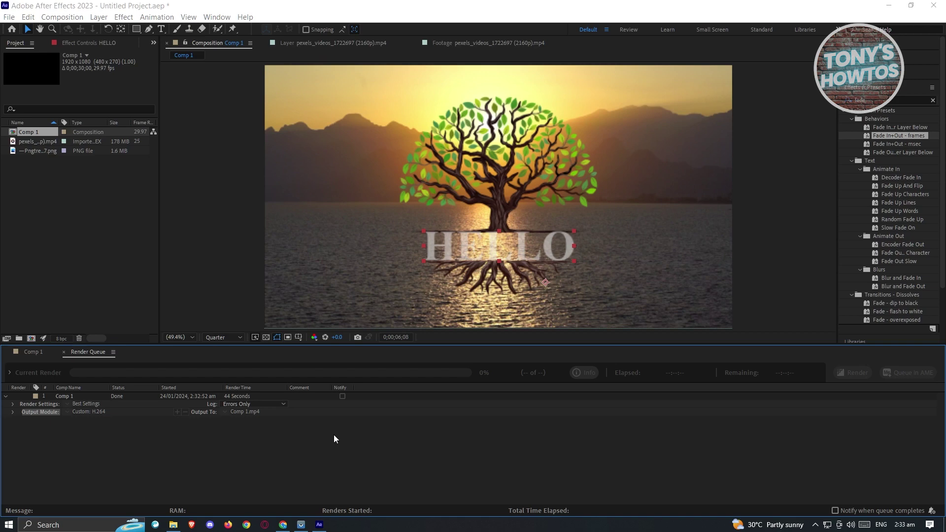
Play the rendered Comp 1.mp4 from the Downloads folder in Media Player.
{"action": "left_click", "coordinate": [175, 526]}
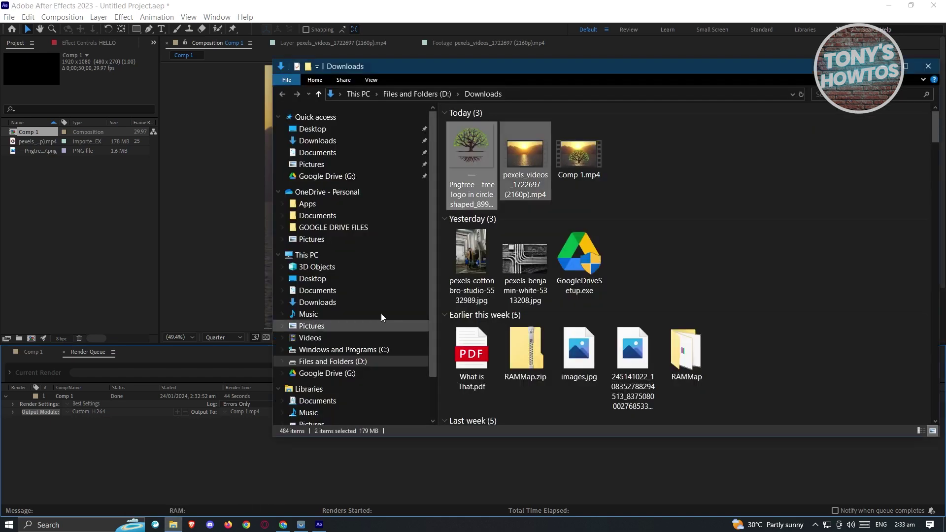
{"action": "left_click", "coordinate": [687, 188]}
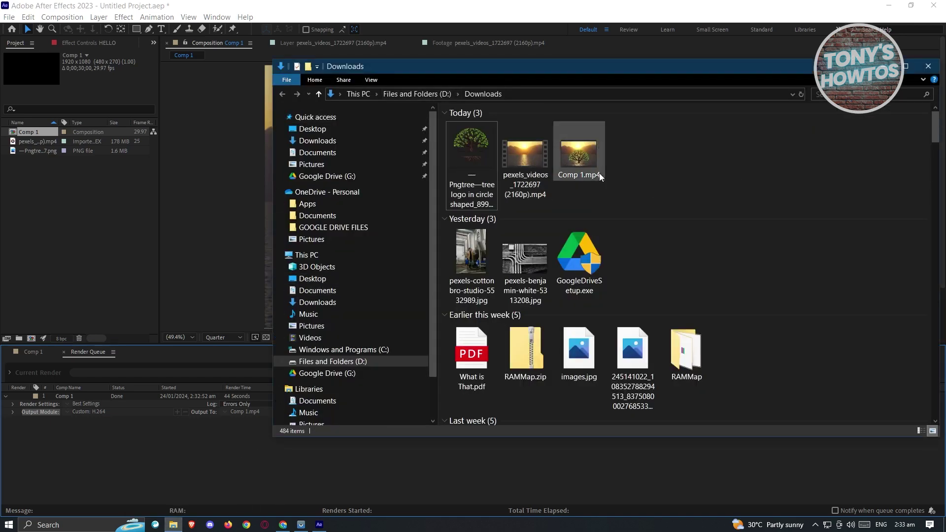
{"action": "left_click", "coordinate": [581, 158]}
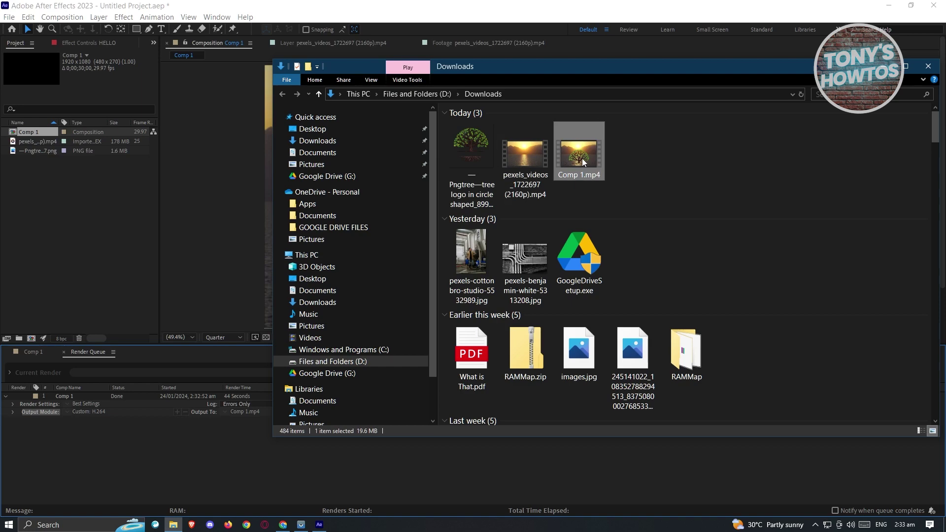
{"action": "double_click", "coordinate": [582, 160]}
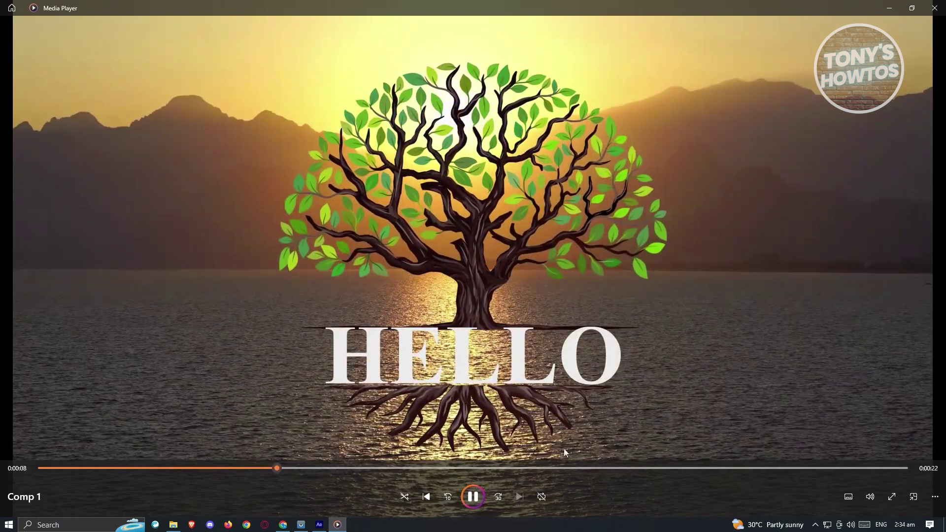
Seek Comp 1.mp4 back to about 0:10 to replay the tree and HELLO fade-out, then pause at 0:12.
{"action": "left_click", "coordinate": [808, 467]}
{"action": "left_click", "coordinate": [397, 468]}
{"action": "left_click", "coordinate": [327, 468]}
{"action": "left_click", "coordinate": [283, 467]}
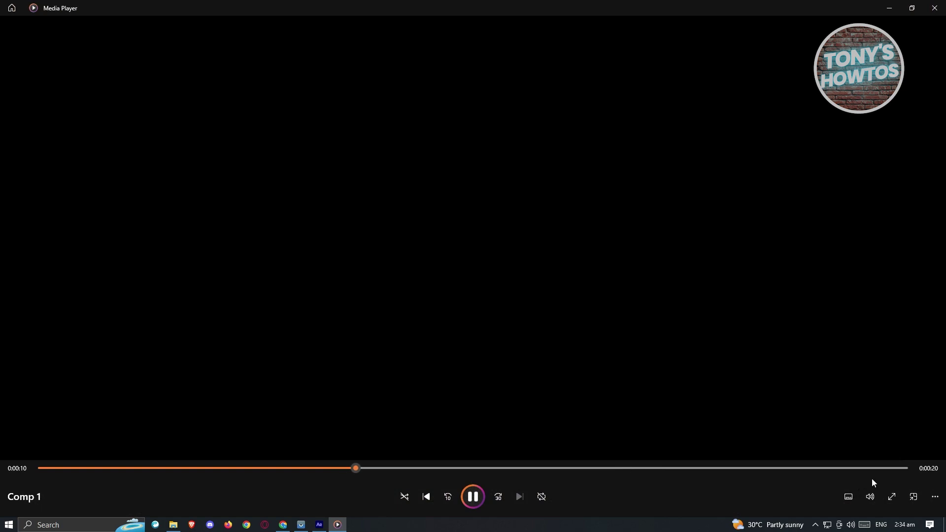
{"action": "left_click", "coordinate": [471, 498]}
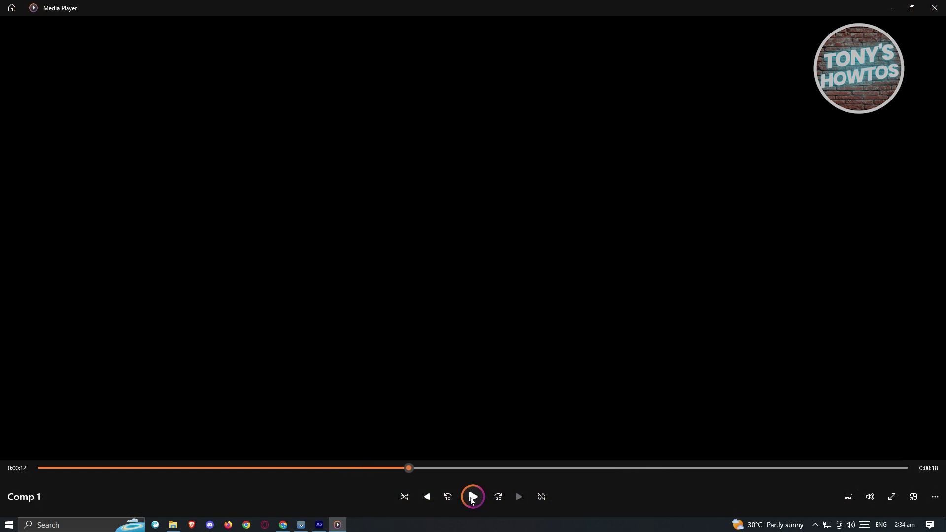